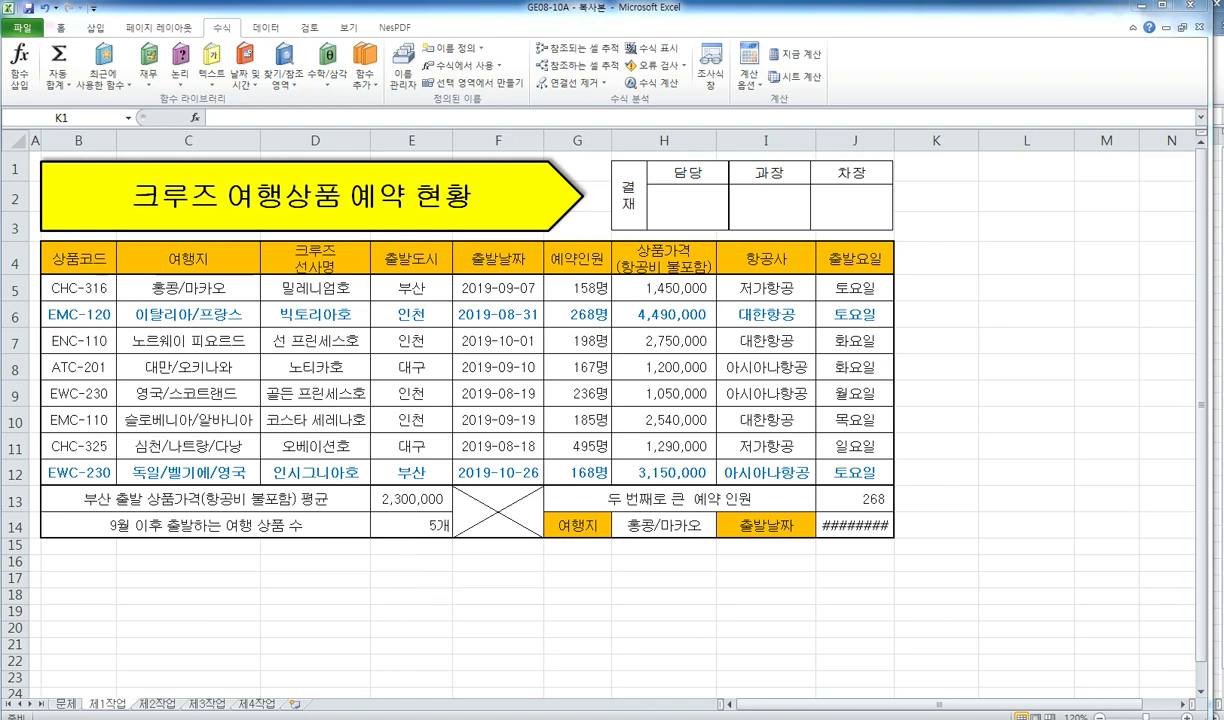
Step: Switch to the KPC license site in the browser and open the 기출/샘플문제 page from its 자료실 section
key("alt+Tab")
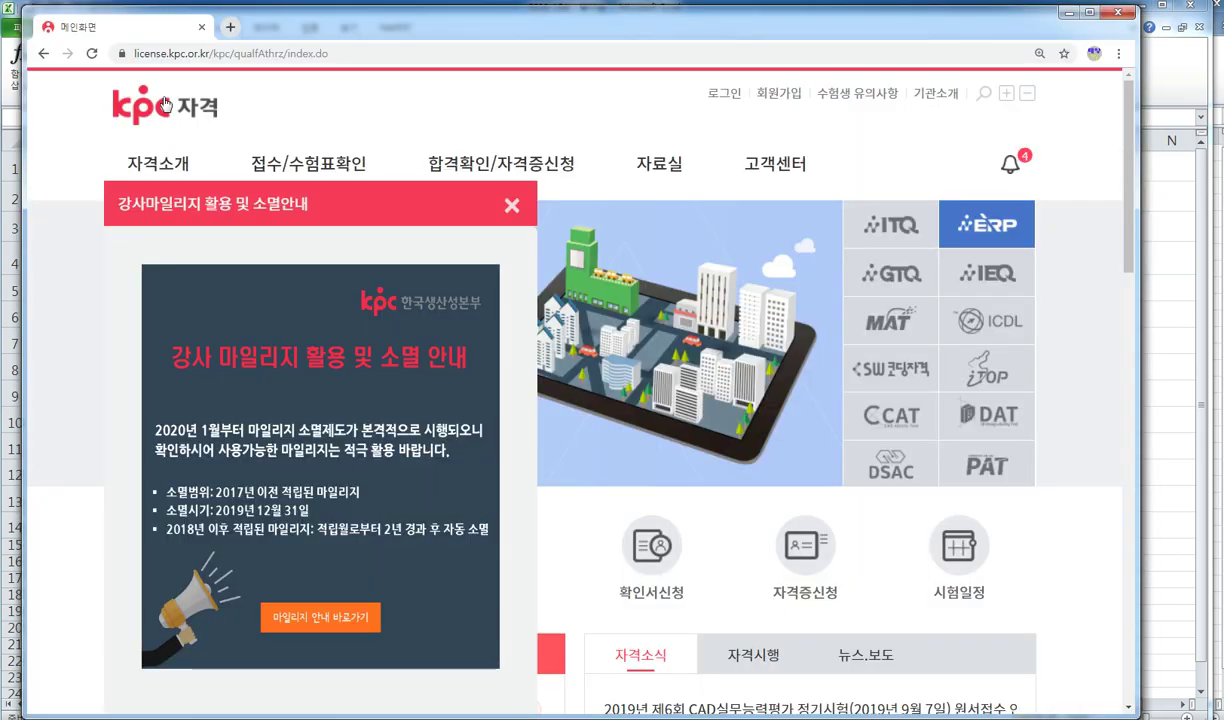
key("alt+Tab")
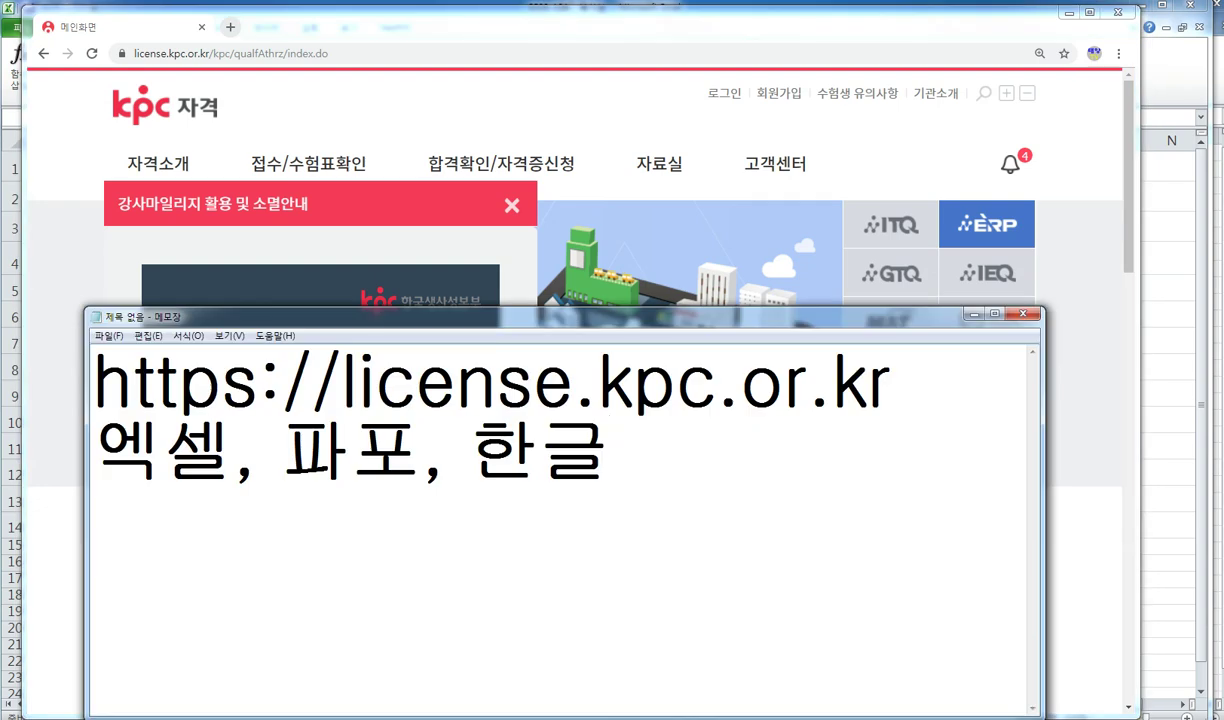
left_click_drag(451, 317, 458, 157)
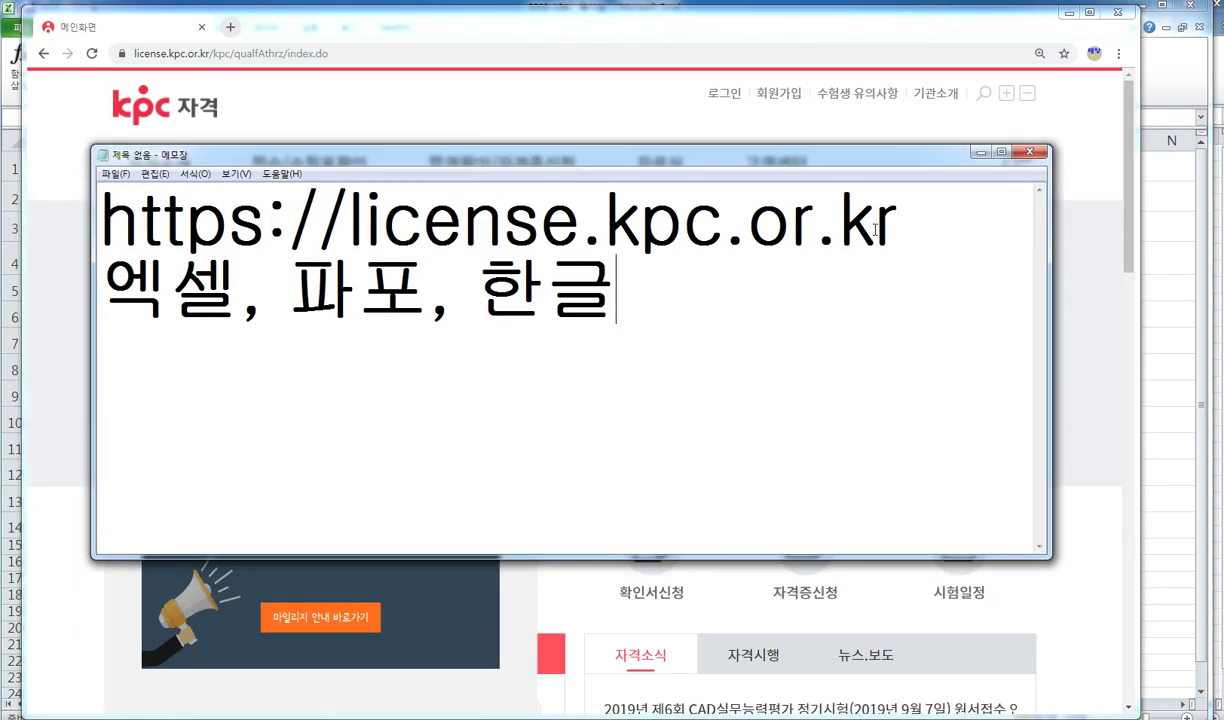
left_click_drag(830, 150, 747, 408)
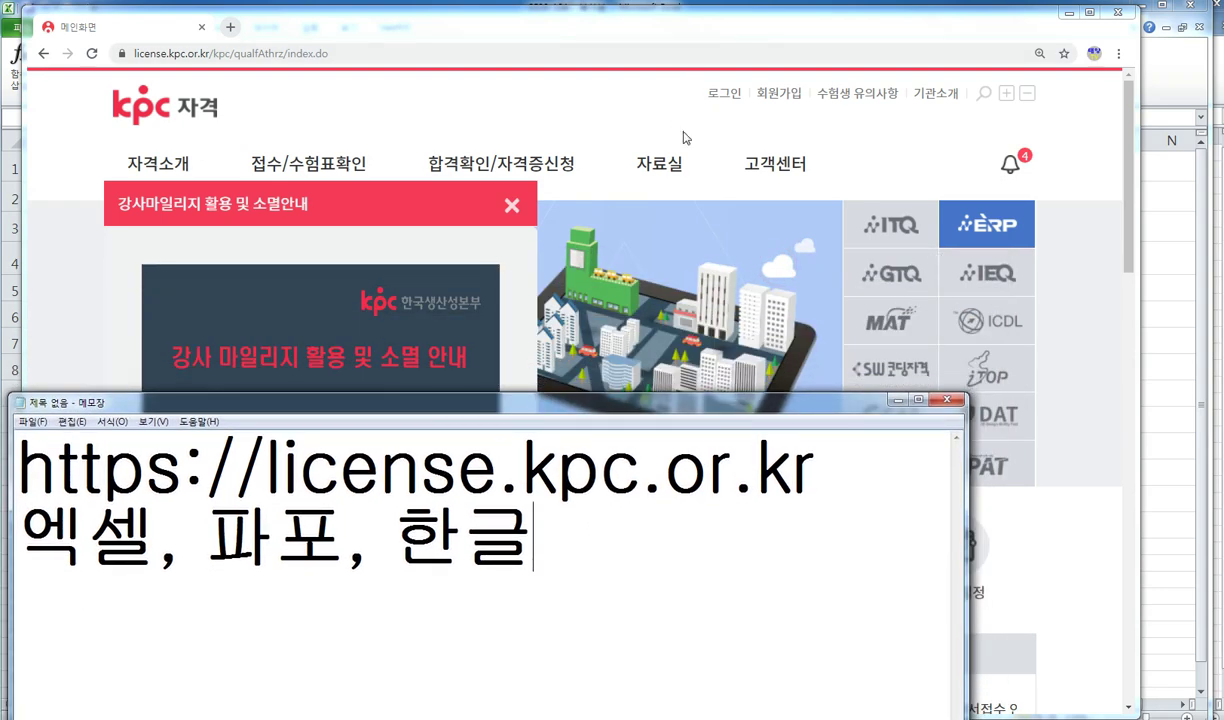
left_click(675, 168)
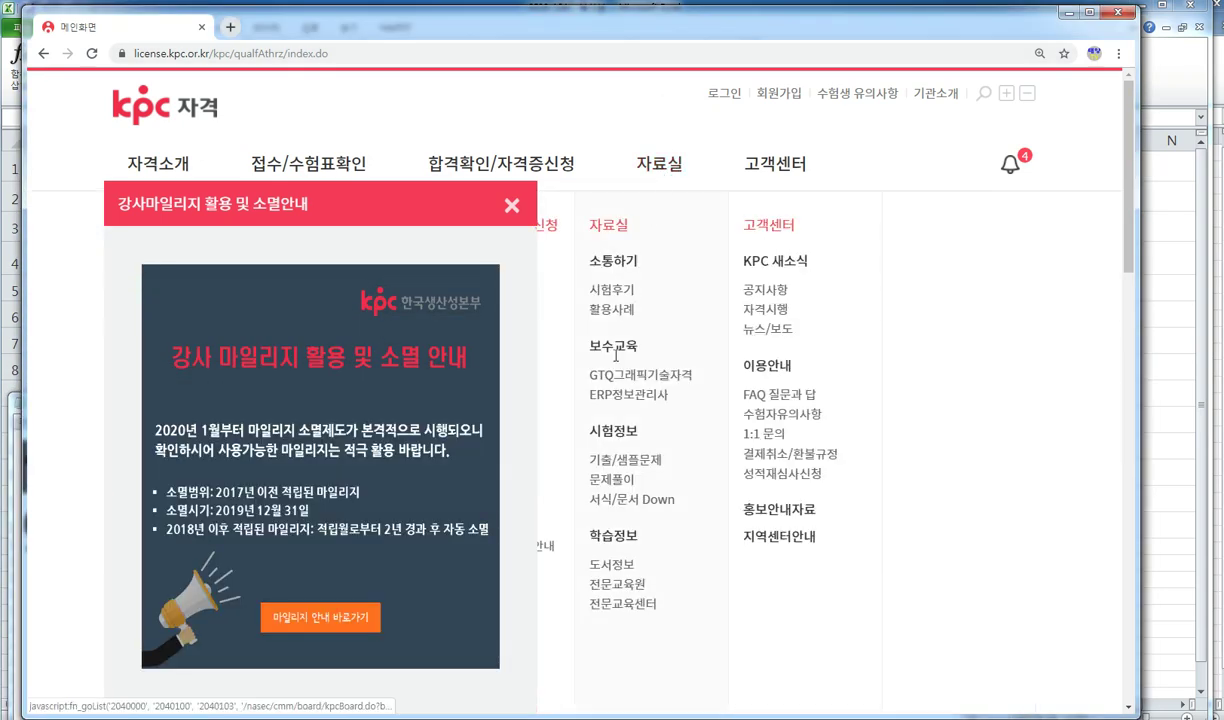
left_click(603, 458)
scroll(610, 440, "down", 3)
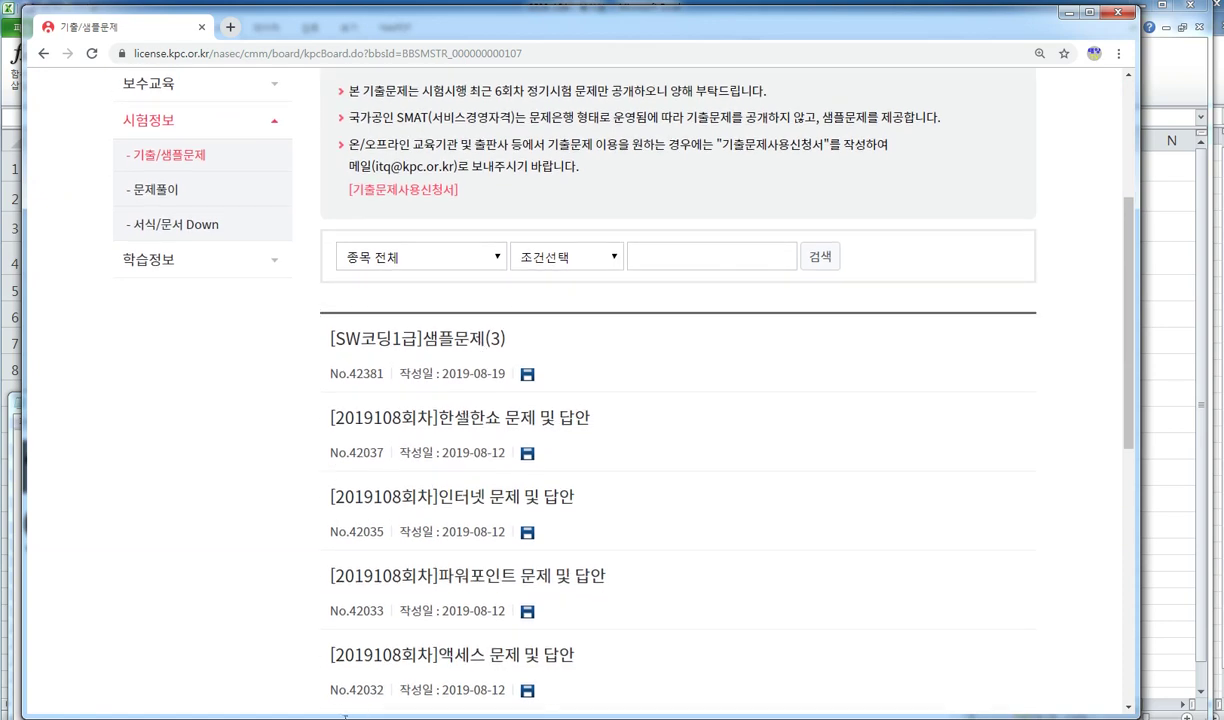
Step: Switch to the Notepad note and examine the license.kpc.or.kr address, highlighting the word license
key("alt+Tab")
left_click_drag(536, 408, 634, 249)
left_click_drag(364, 290, 578, 298)
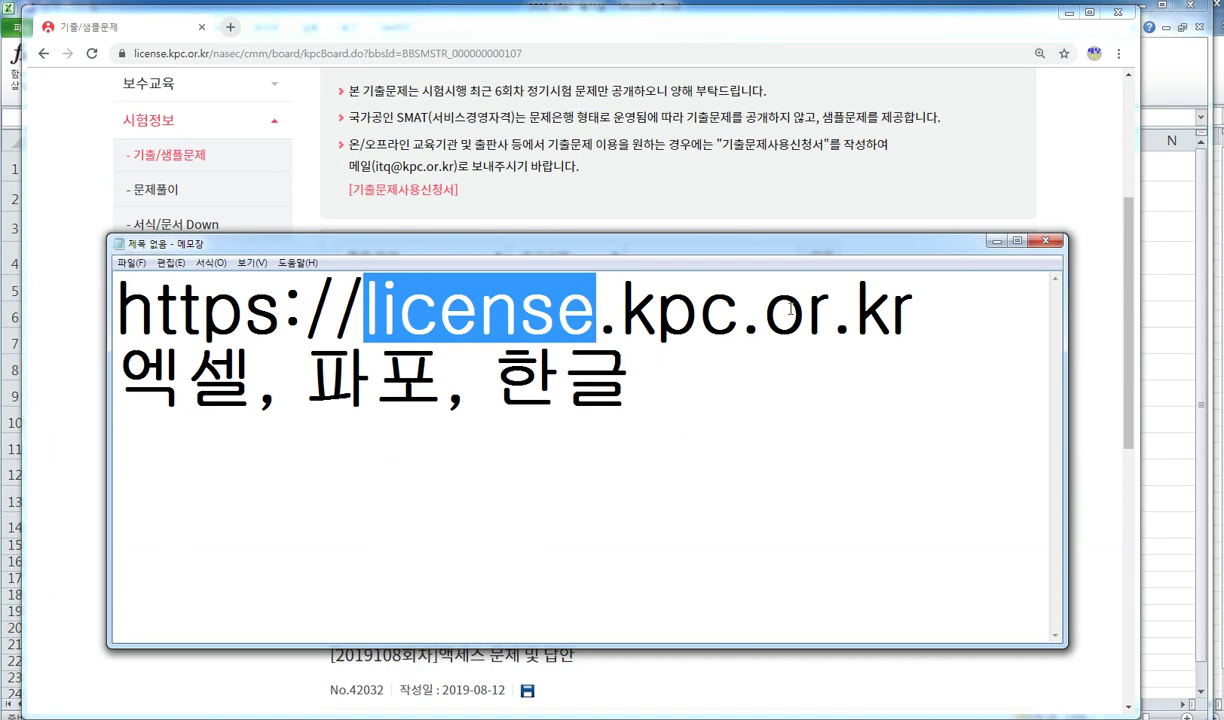
left_click(423, 427)
left_click_drag(402, 249, 391, 553)
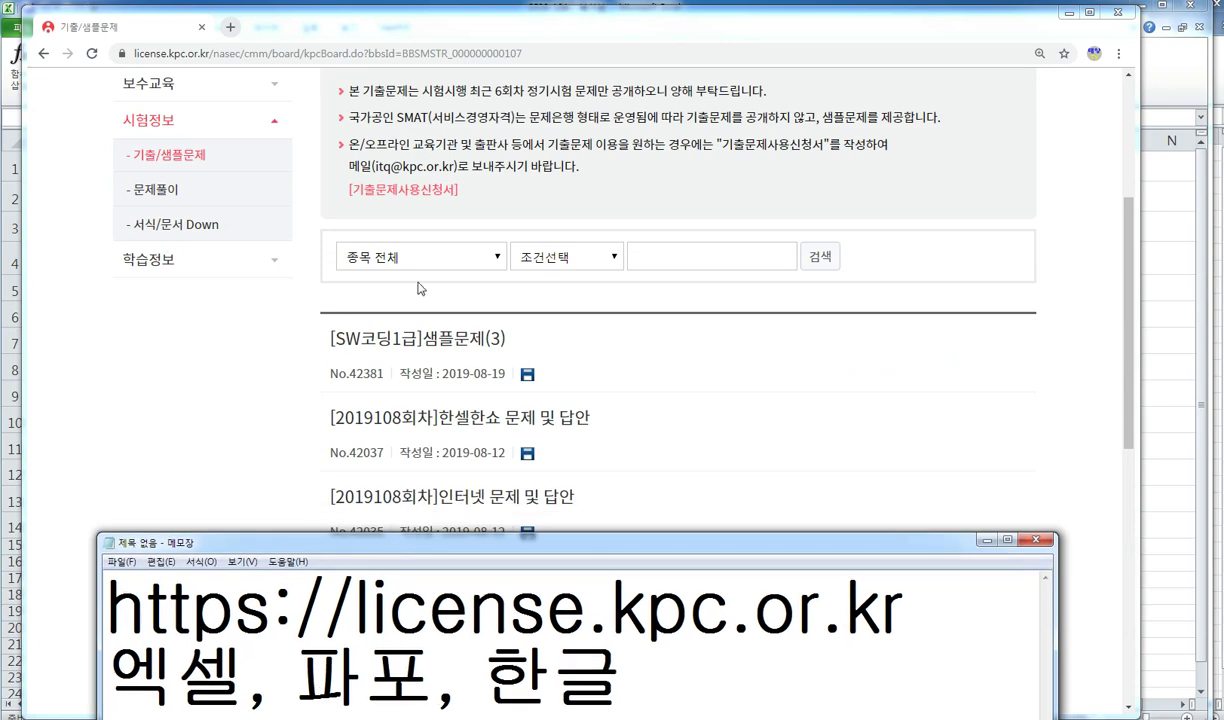
Step: Search the 기출/샘플문제 list in the browser by 제목 for 엑셀 and look through the matching exam posts
left_click(276, 398)
scroll(511, 284, "down", 2)
scroll(545, 365, "down", 2)
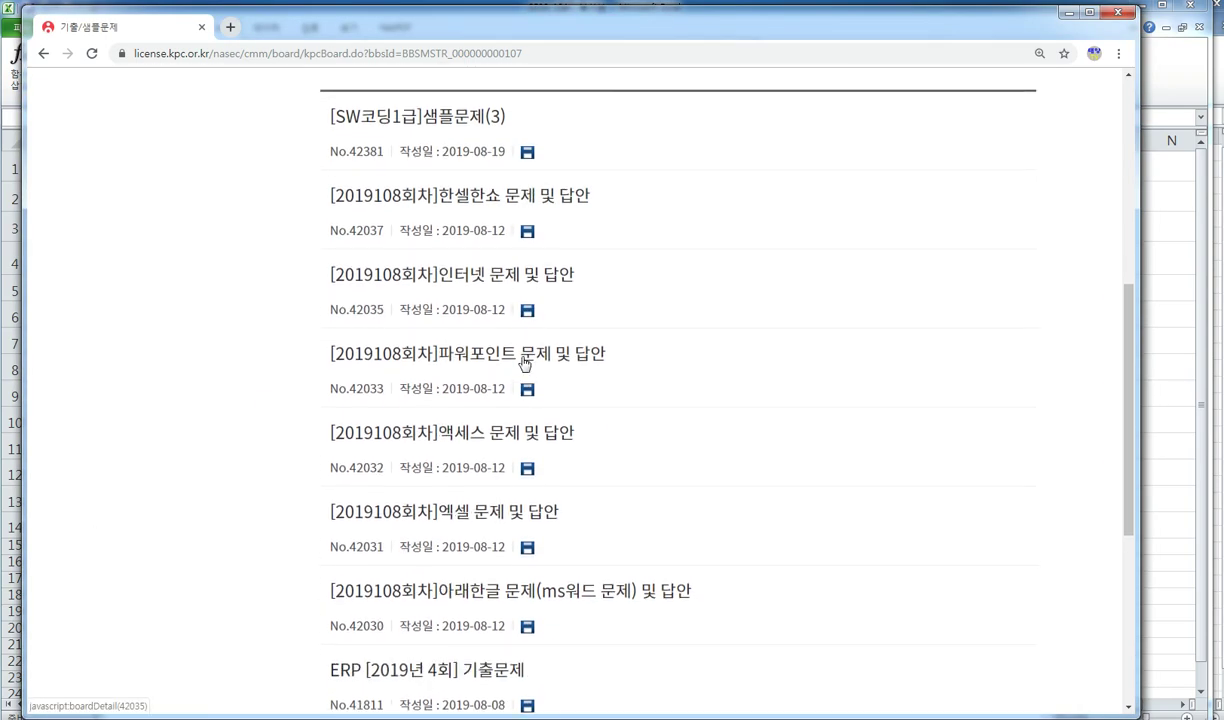
scroll(540, 362, "up", 6)
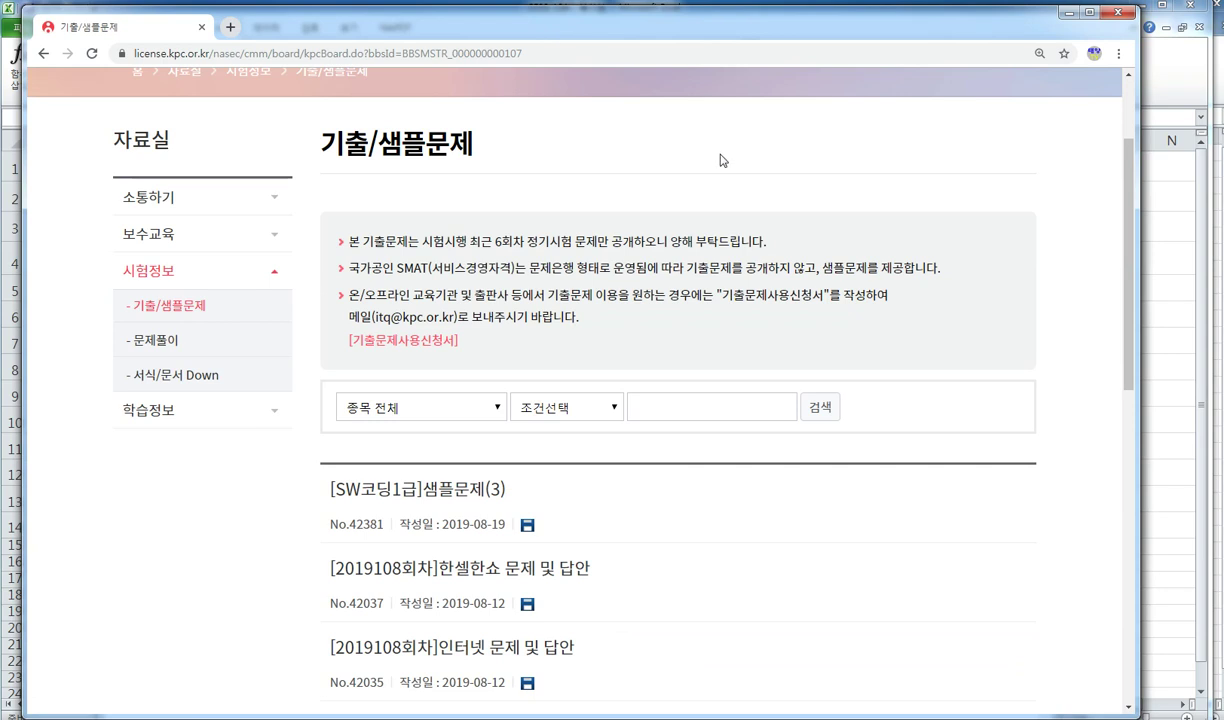
left_click(588, 419)
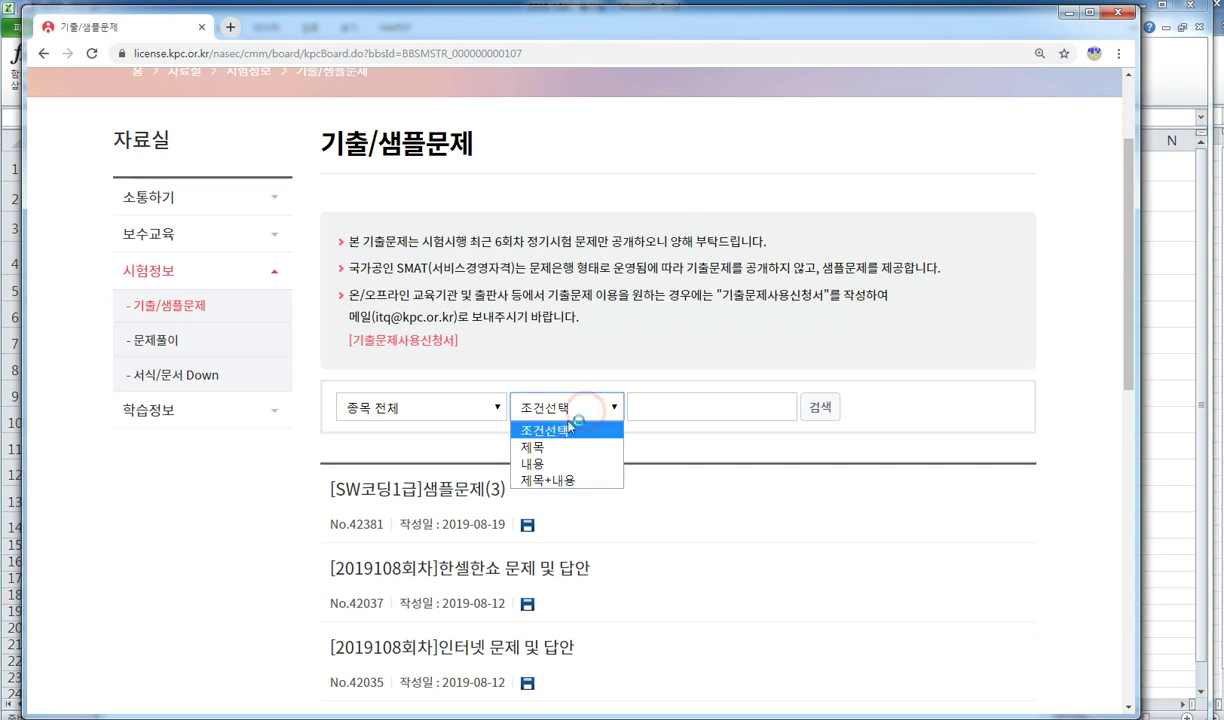
left_click(540, 444)
left_click(675, 407)
type("엑셀")
key("Return")
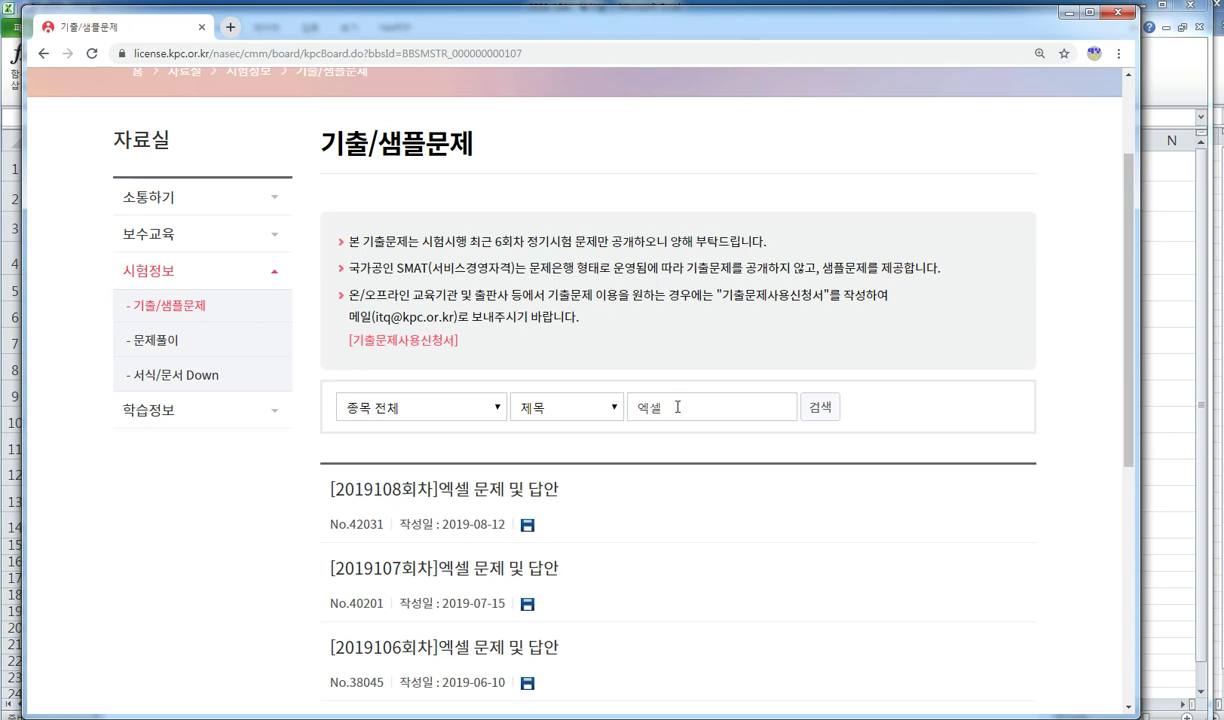
scroll(677, 407, "down", 3)
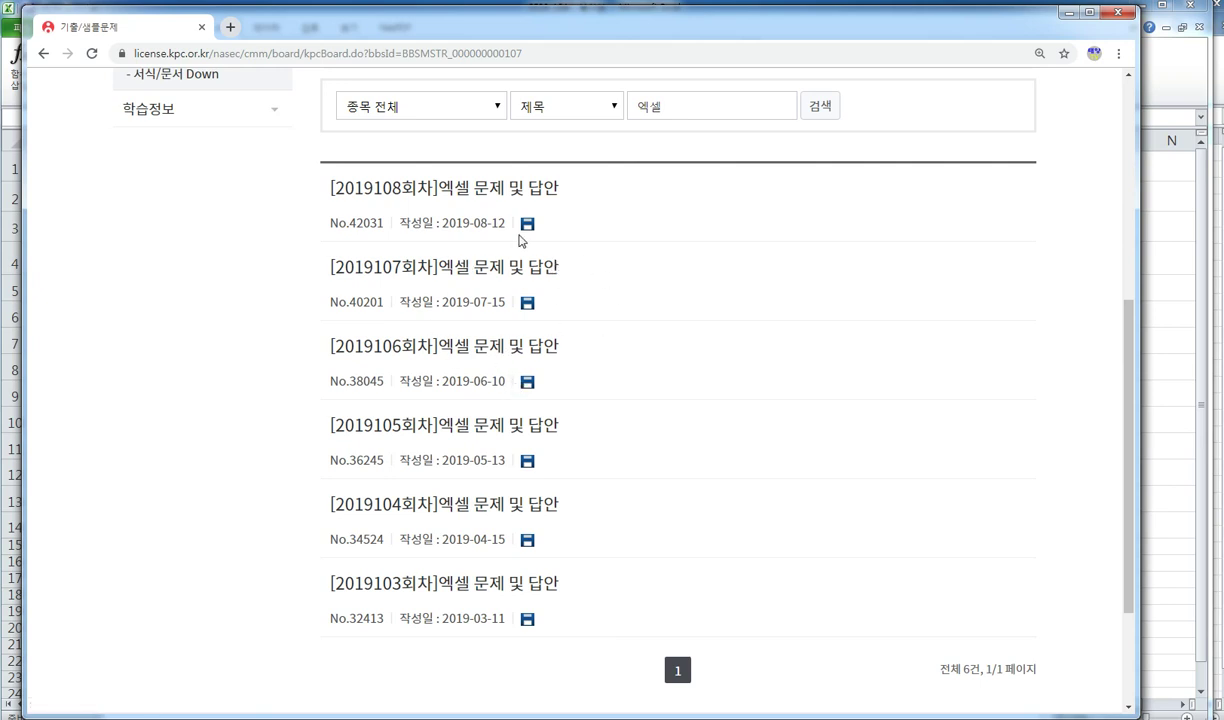
left_click(268, 716)
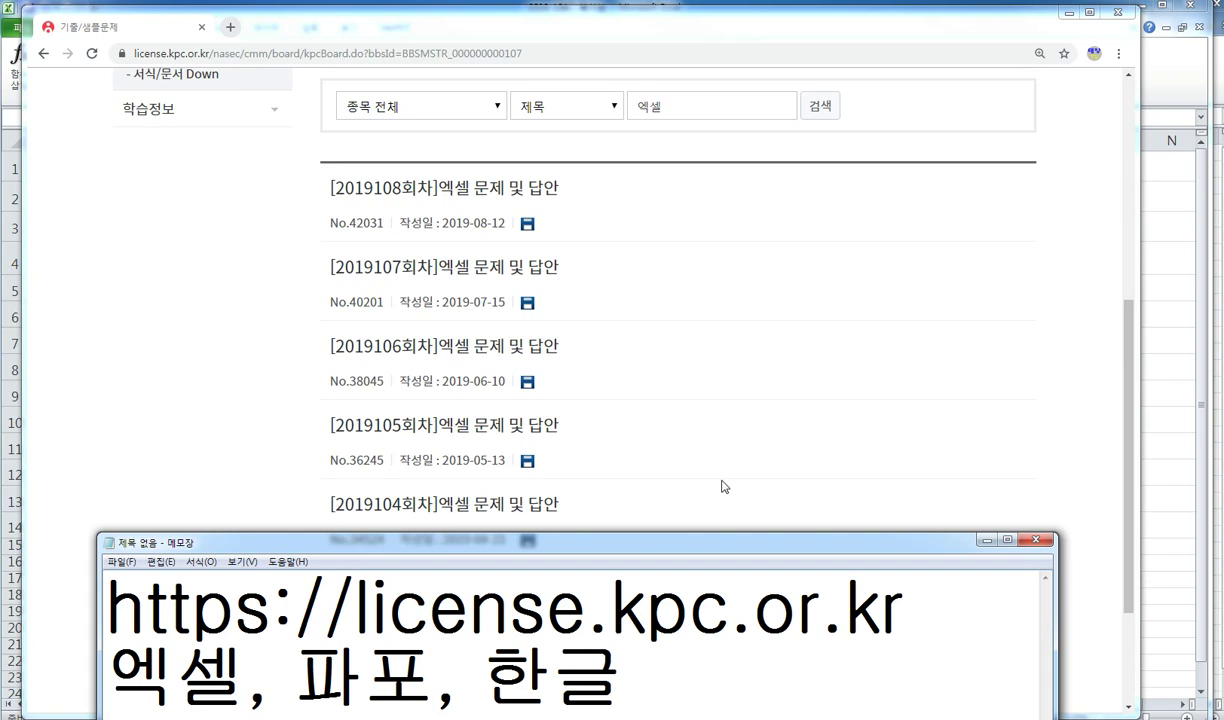
left_click_drag(697, 538, 722, 143)
left_click(720, 292)
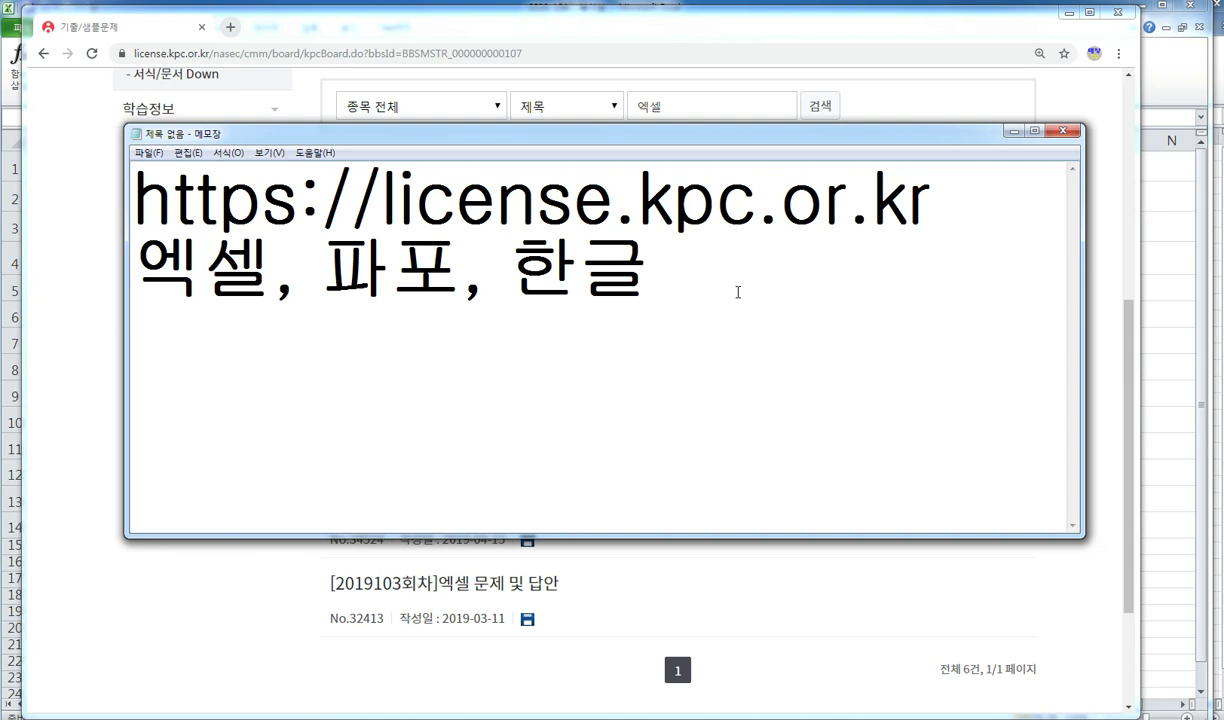
left_click_drag(656, 142, 601, 343)
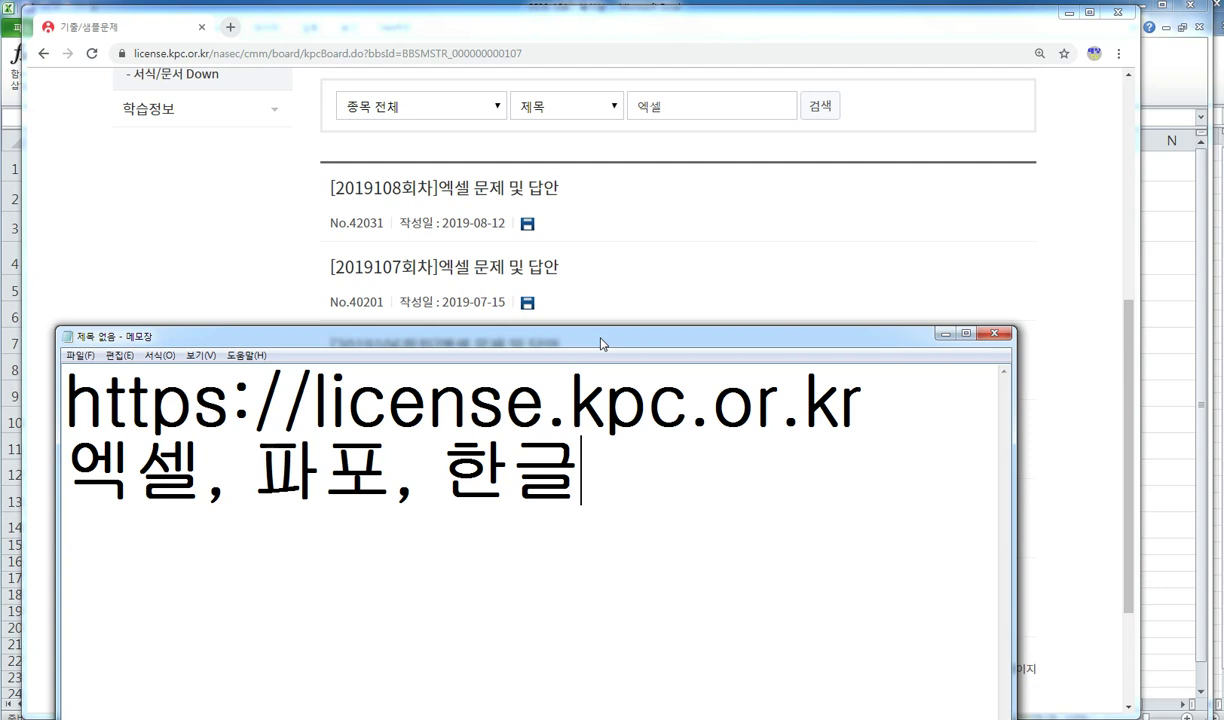
left_click_drag(609, 344, 637, 193)
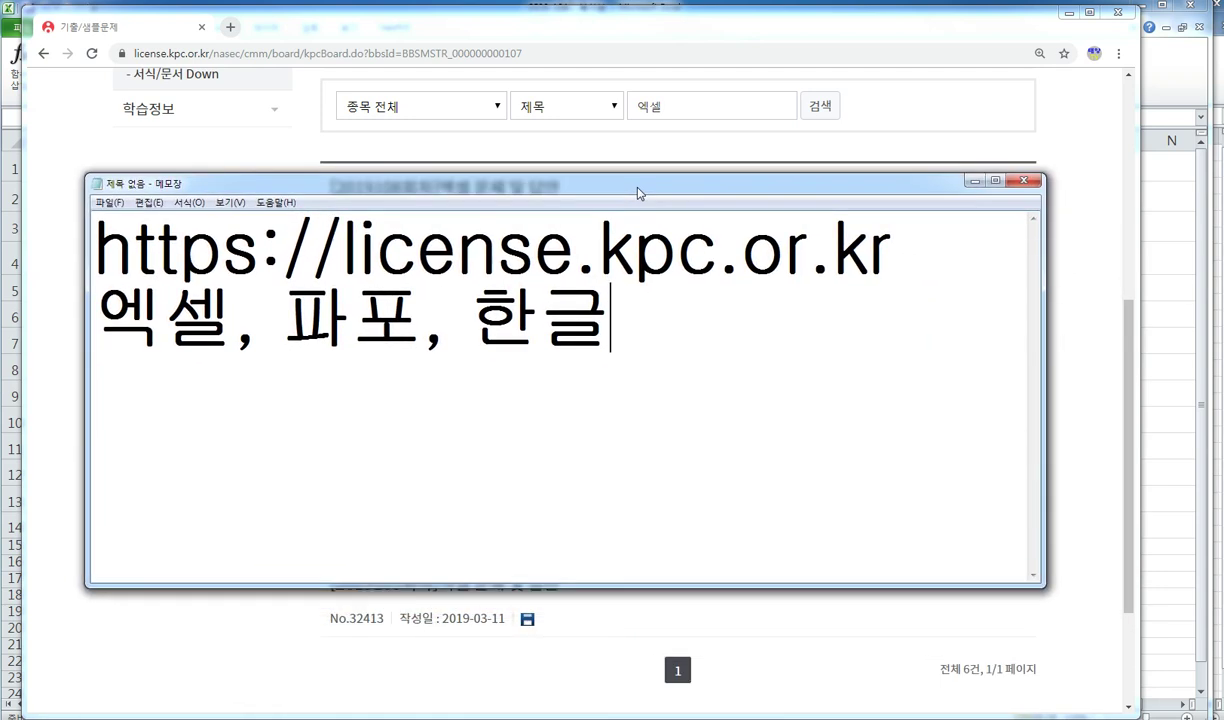
left_click_drag(637, 193, 640, 188)
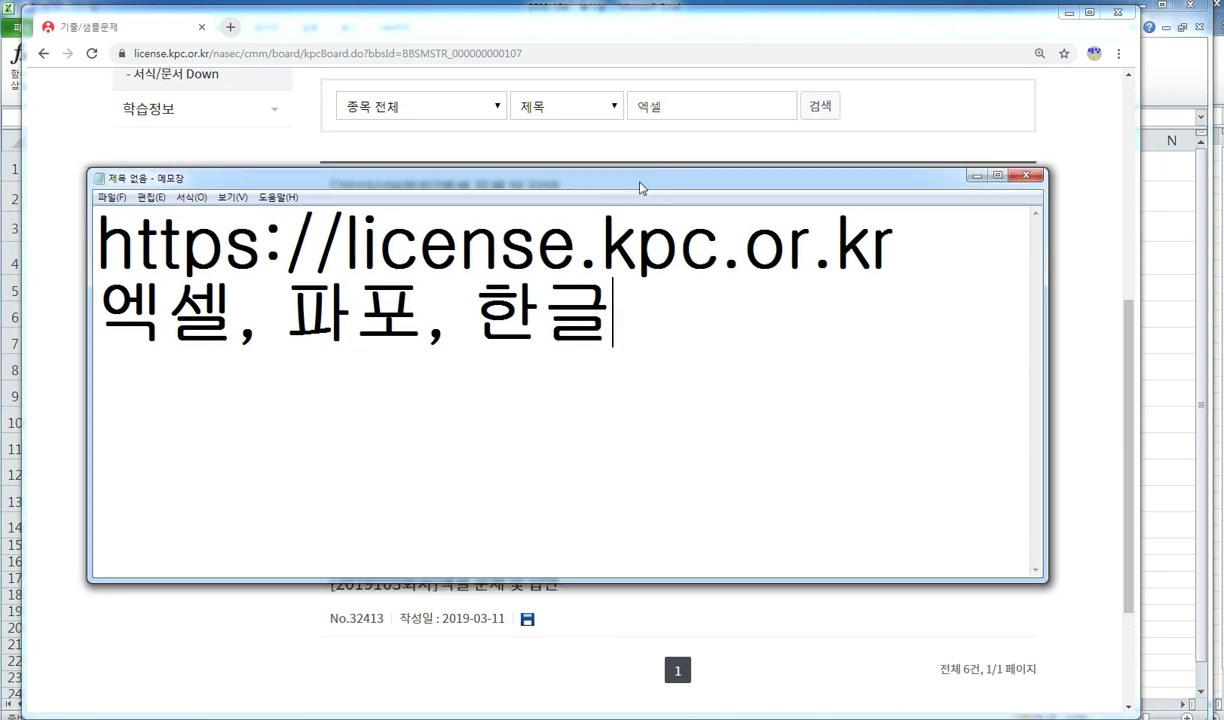
left_click(643, 185)
left_click_drag(643, 185, 645, 196)
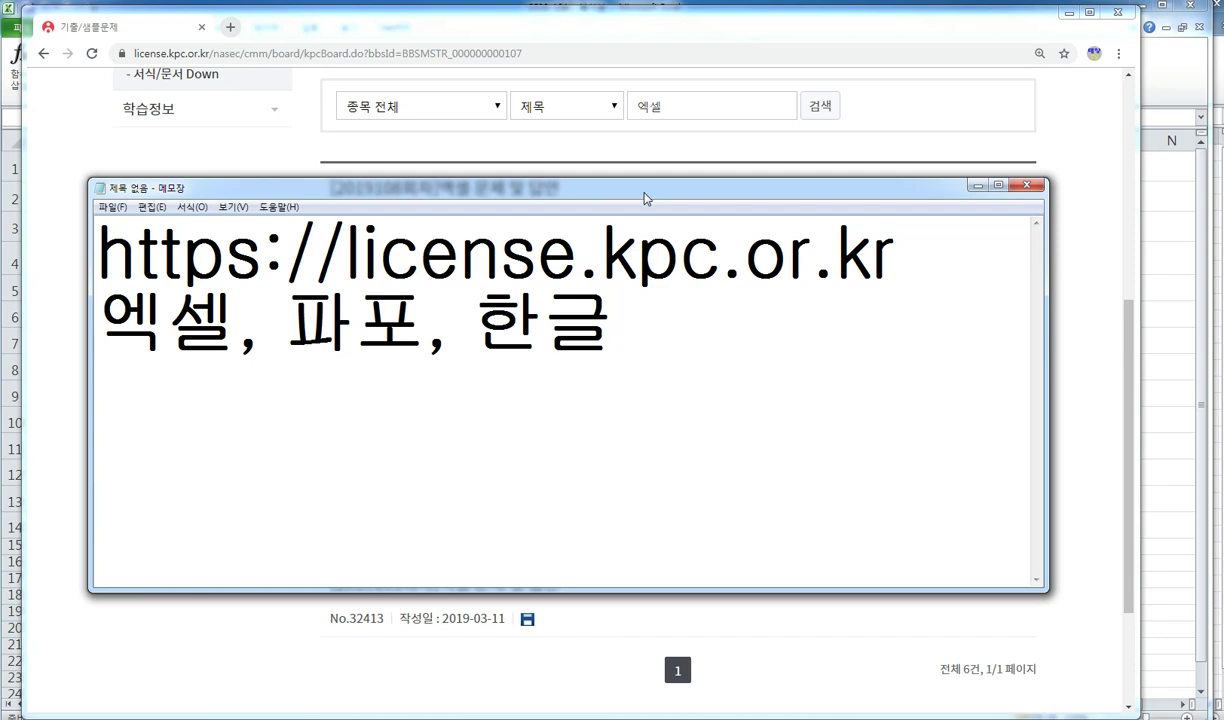
left_click_drag(645, 196, 641, 316)
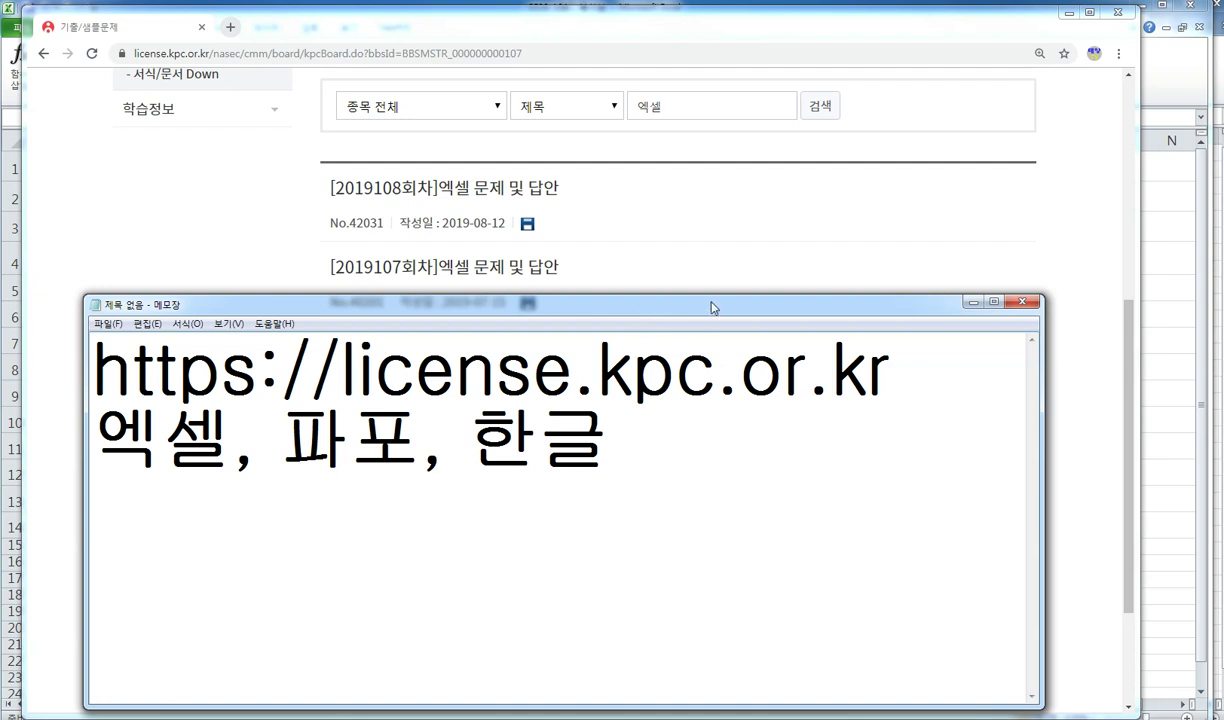
left_click_drag(713, 294, 712, 377)
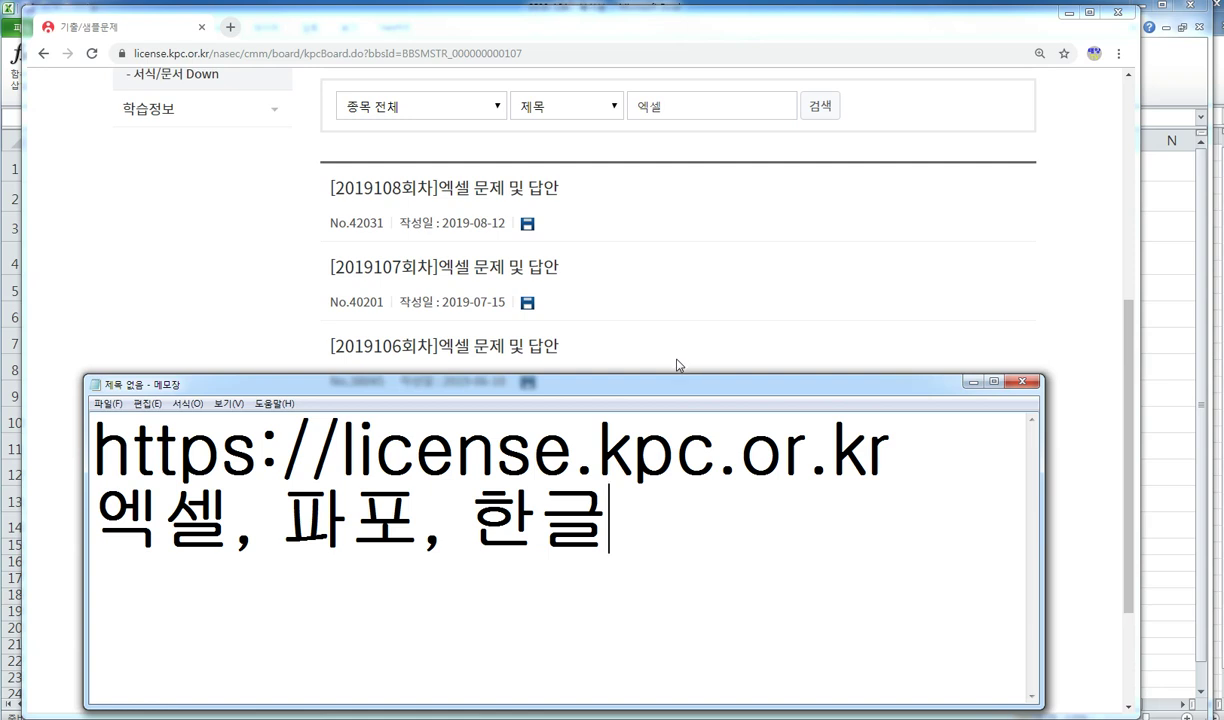
left_click_drag(683, 389, 676, 234)
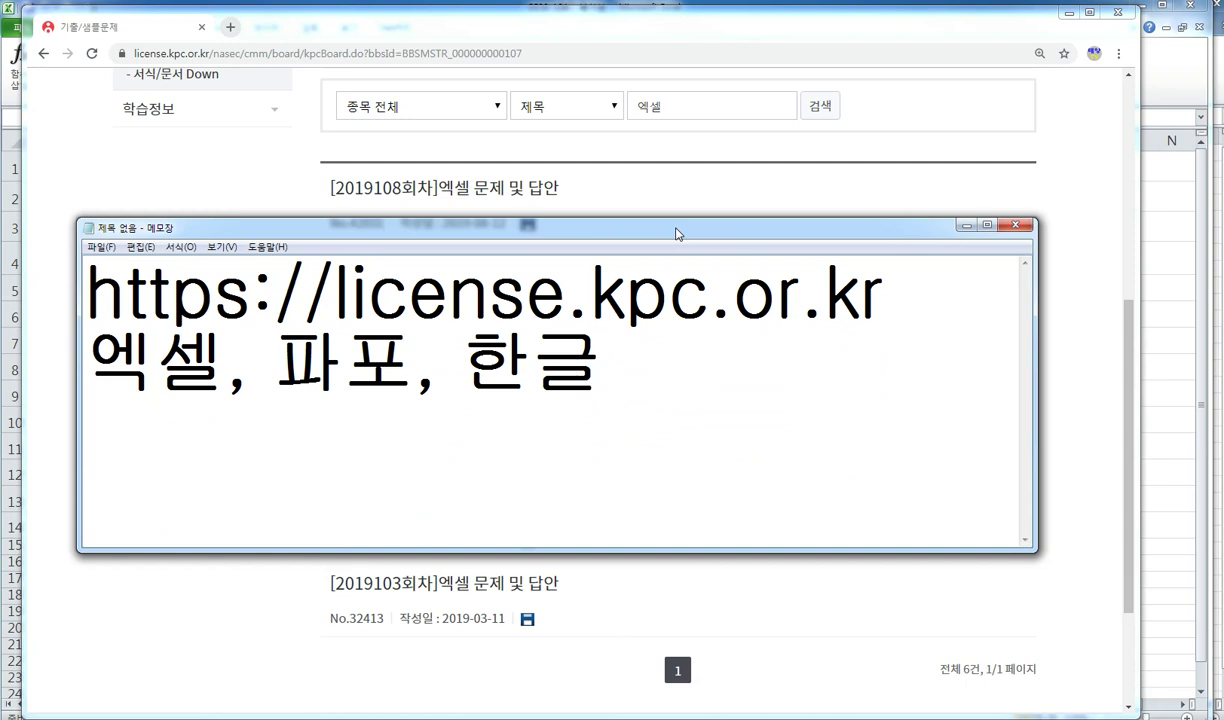
left_click_drag(691, 226, 699, 344)
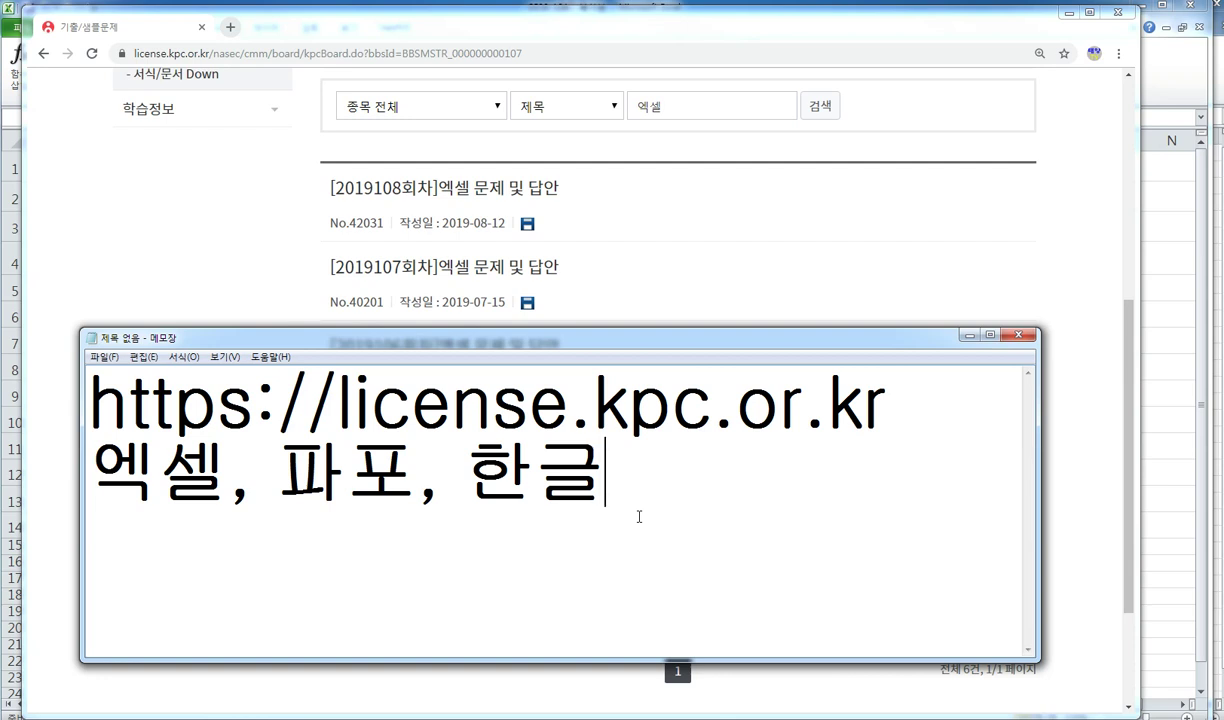
left_click(968, 335)
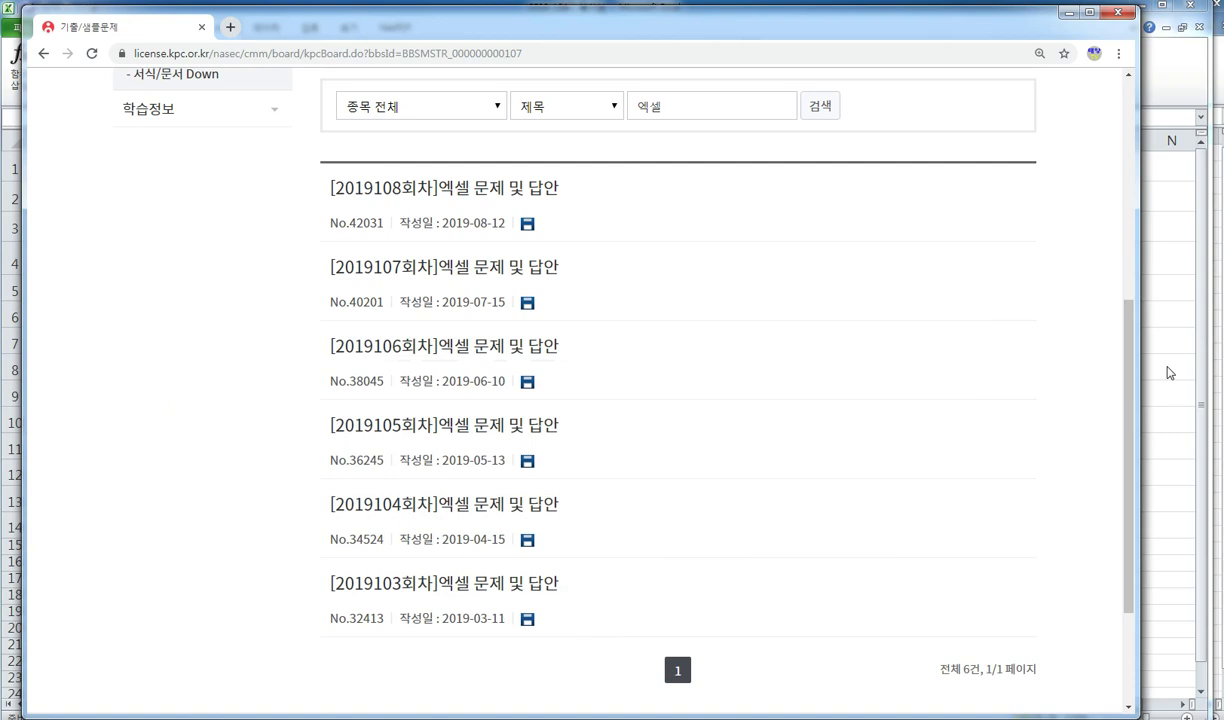
Step: Switch to the GE08-10A workbook in Excel and review the sheets 제1작업 through 제4작업
left_click(1168, 367)
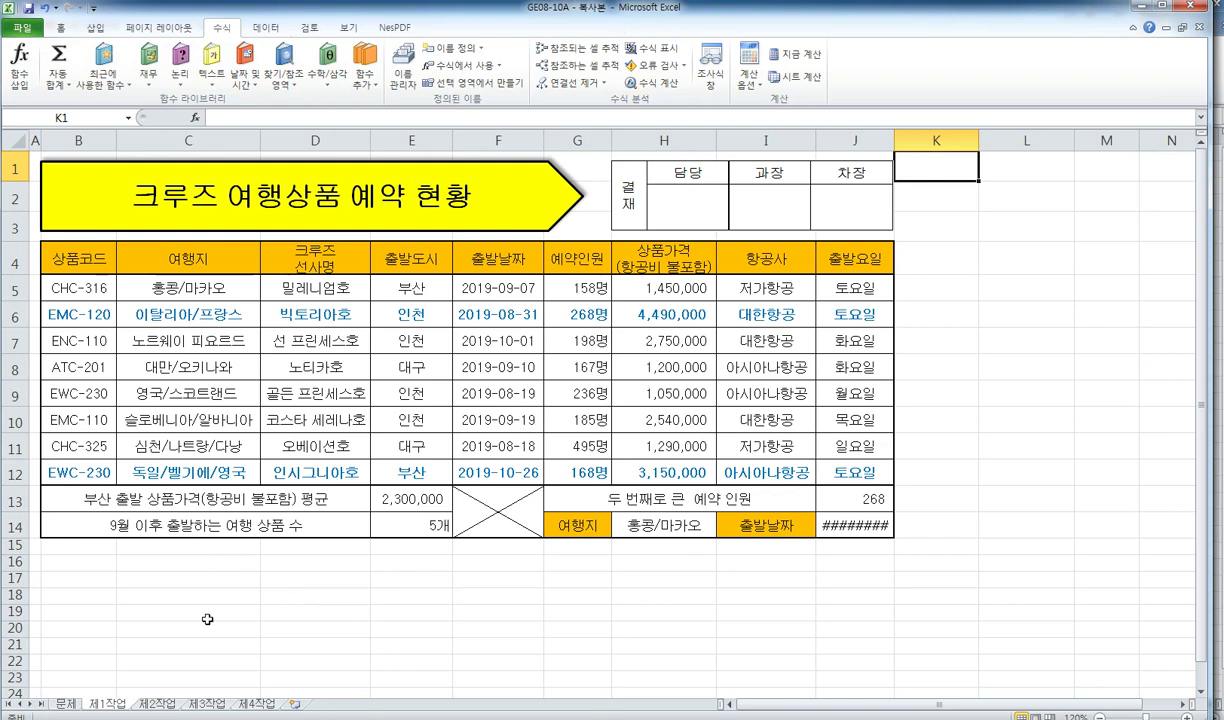
left_click(157, 704)
left_click(200, 705)
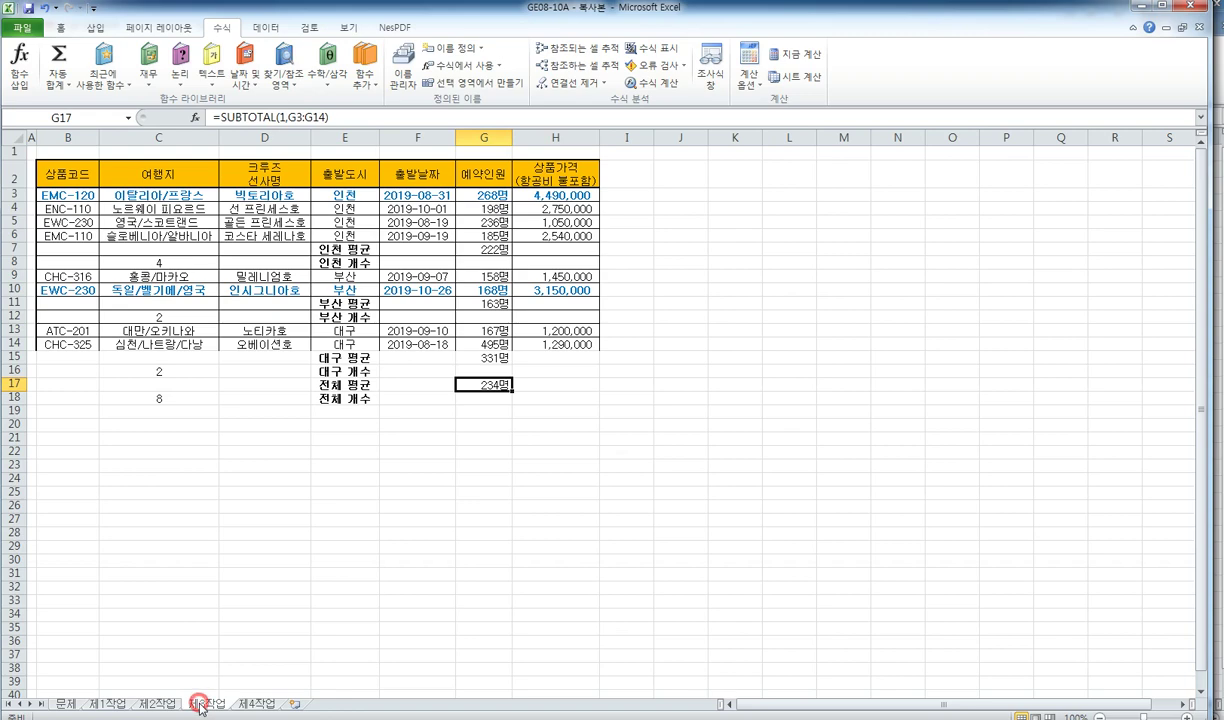
left_click(238, 705)
left_click(120, 706)
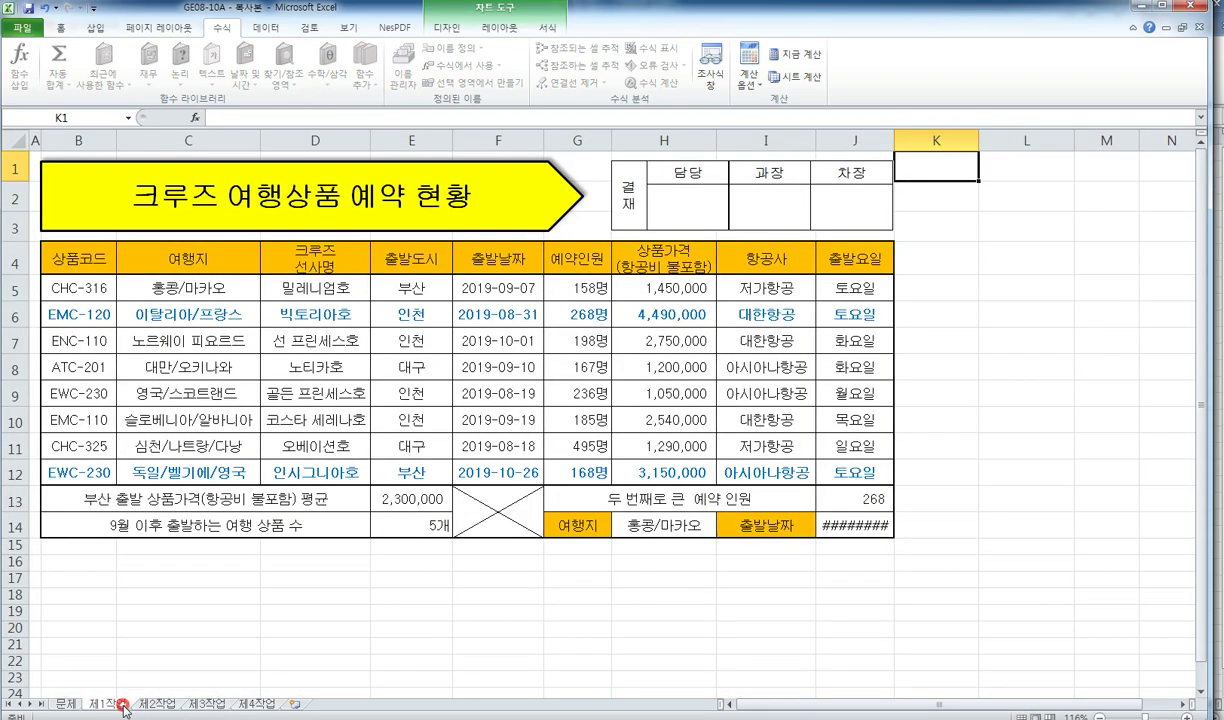
left_click(157, 704)
left_click(203, 704)
left_click(252, 704)
left_click(124, 706)
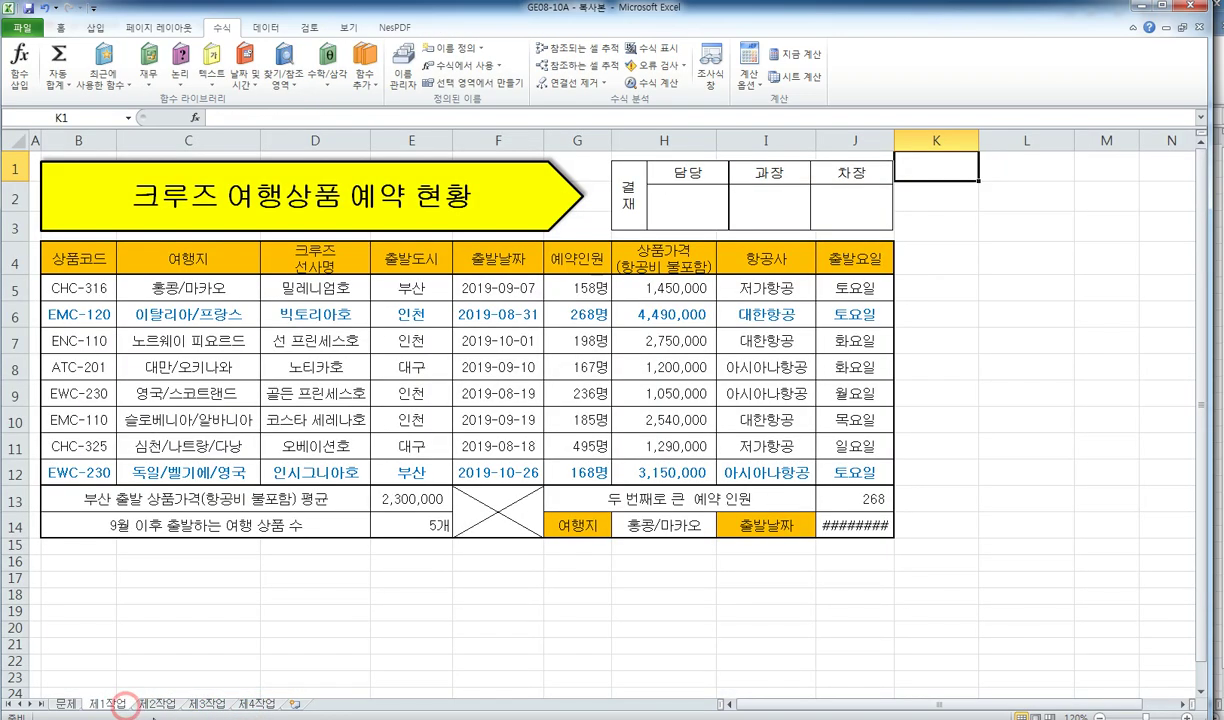
Step: Switch to the GE08-10A exam paper in ezPDF Editor and review the cover page, 답안 작성요령 and 제1작업 task, then return to Excel
key("alt+Tab")
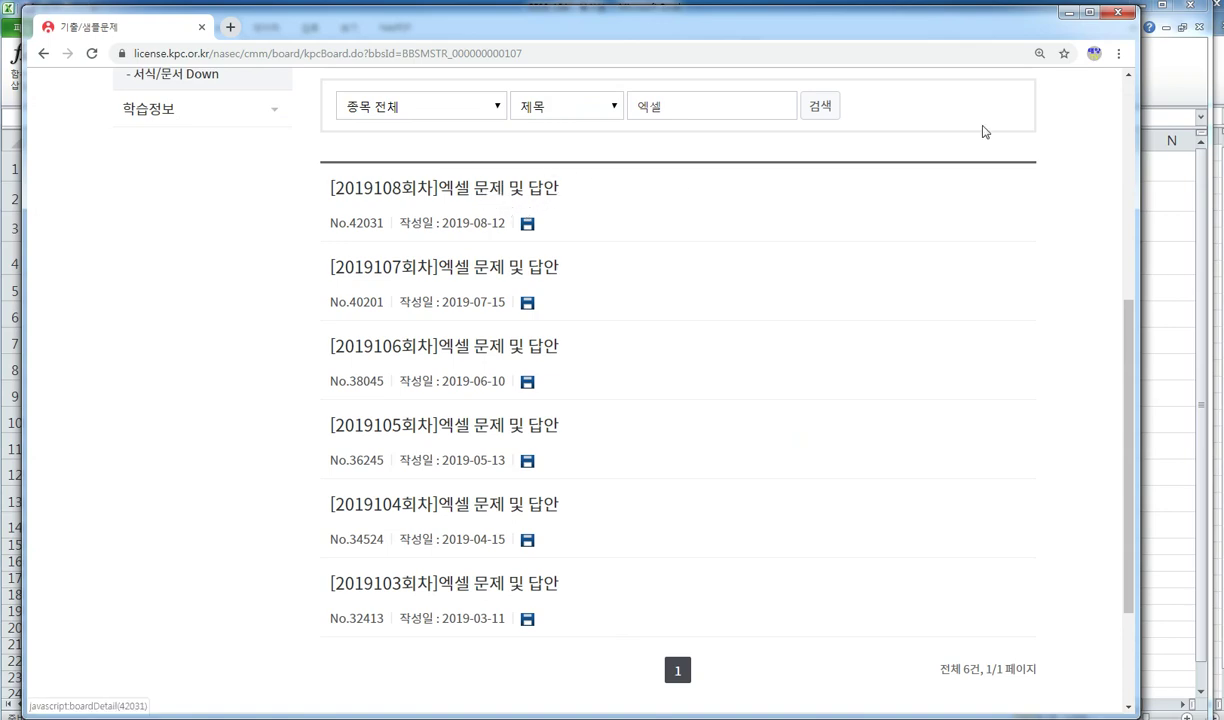
key("alt+Tab")
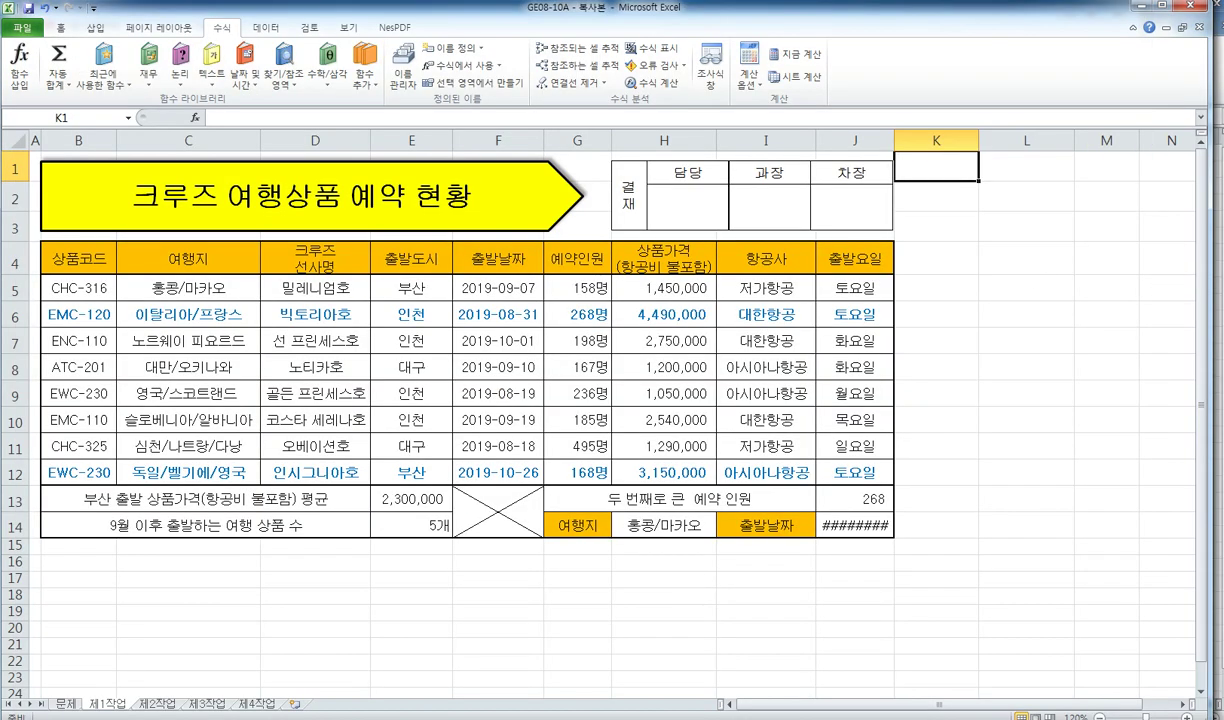
key("alt+Tab")
scroll(481, 376, "up", 15)
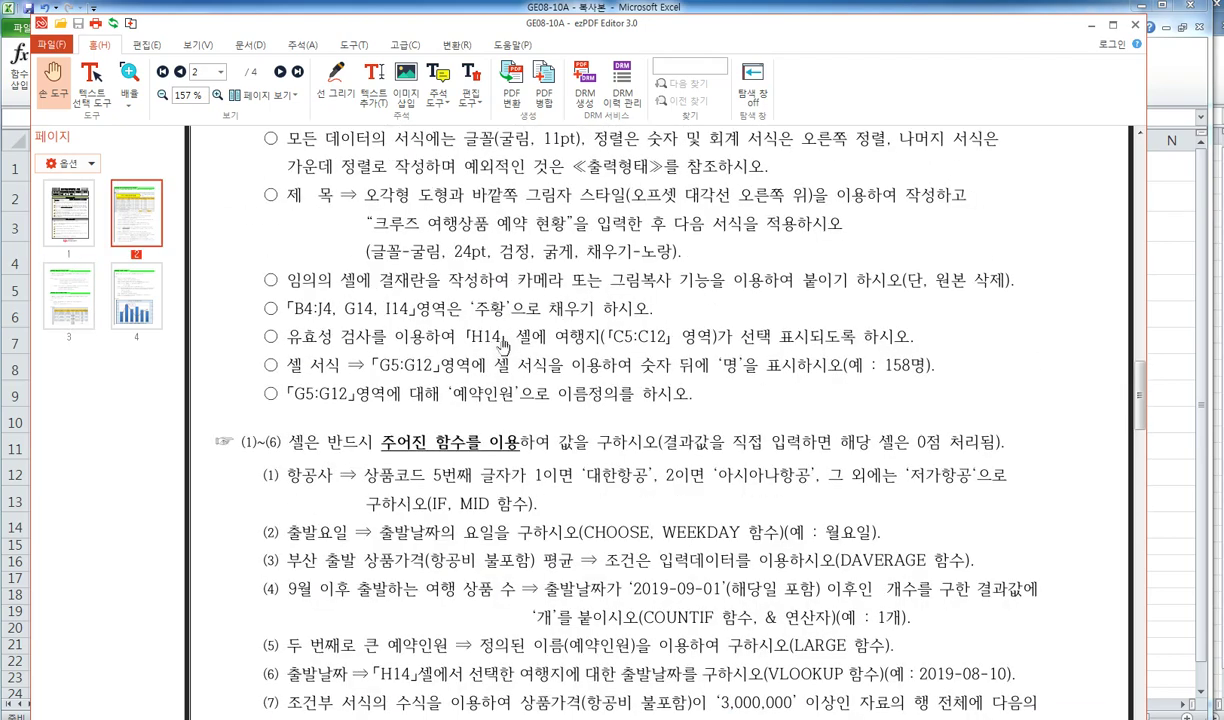
scroll(481, 376, "up", 5)
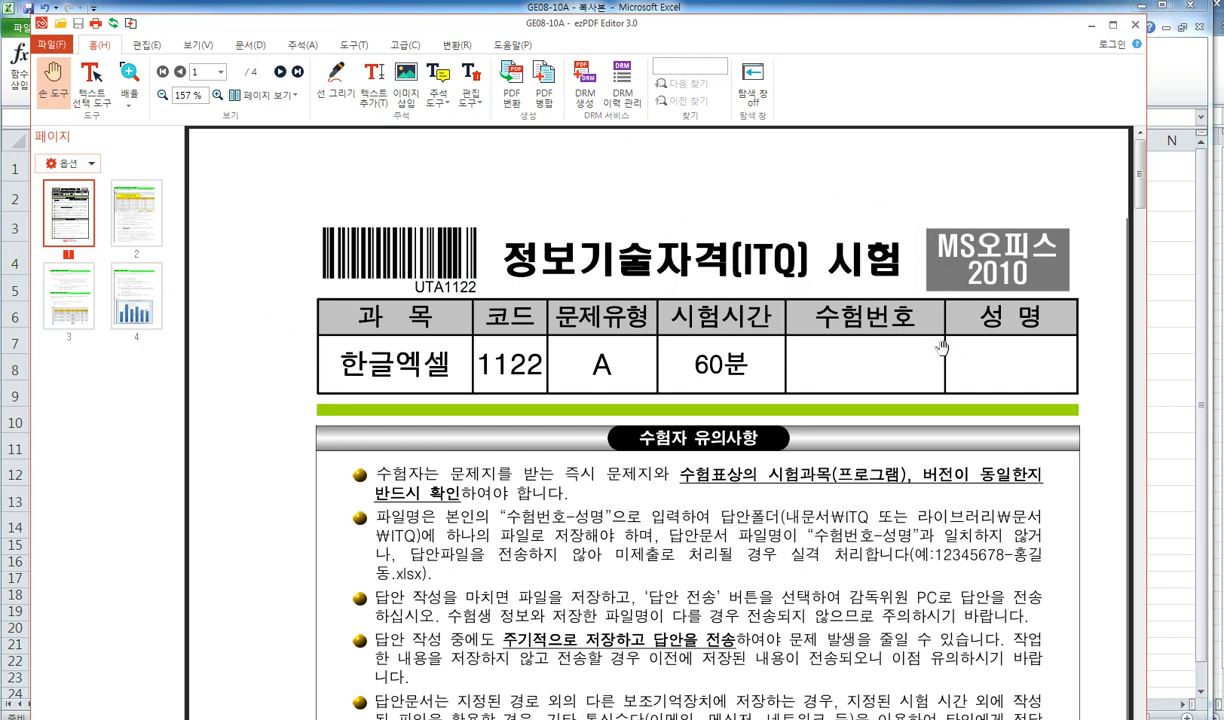
scroll(752, 328, "down", 15)
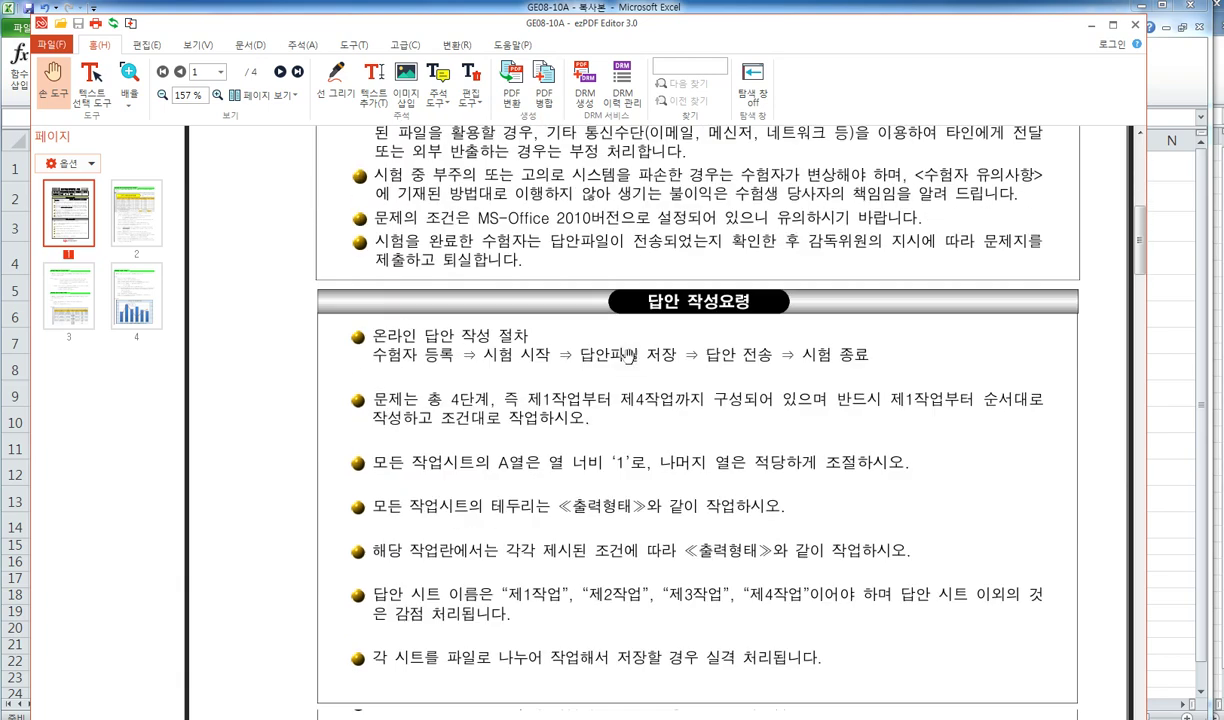
scroll(628, 357, "down", 5)
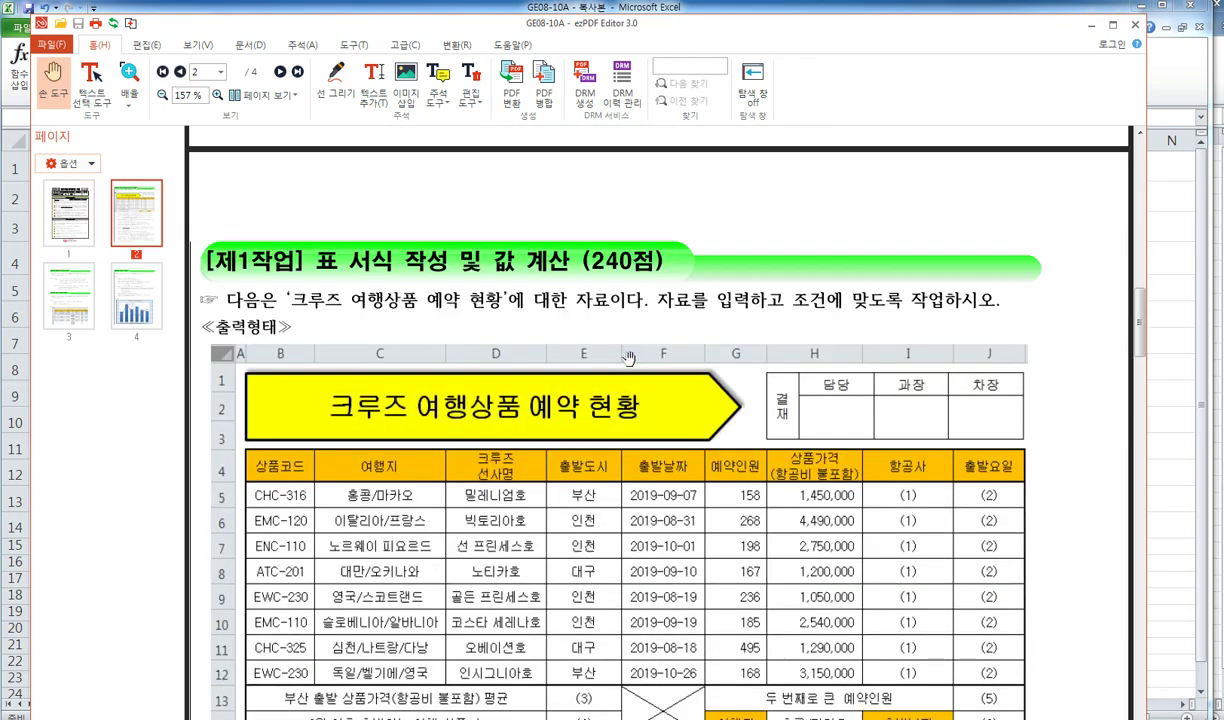
scroll(628, 357, "down", 2)
left_click(1190, 330)
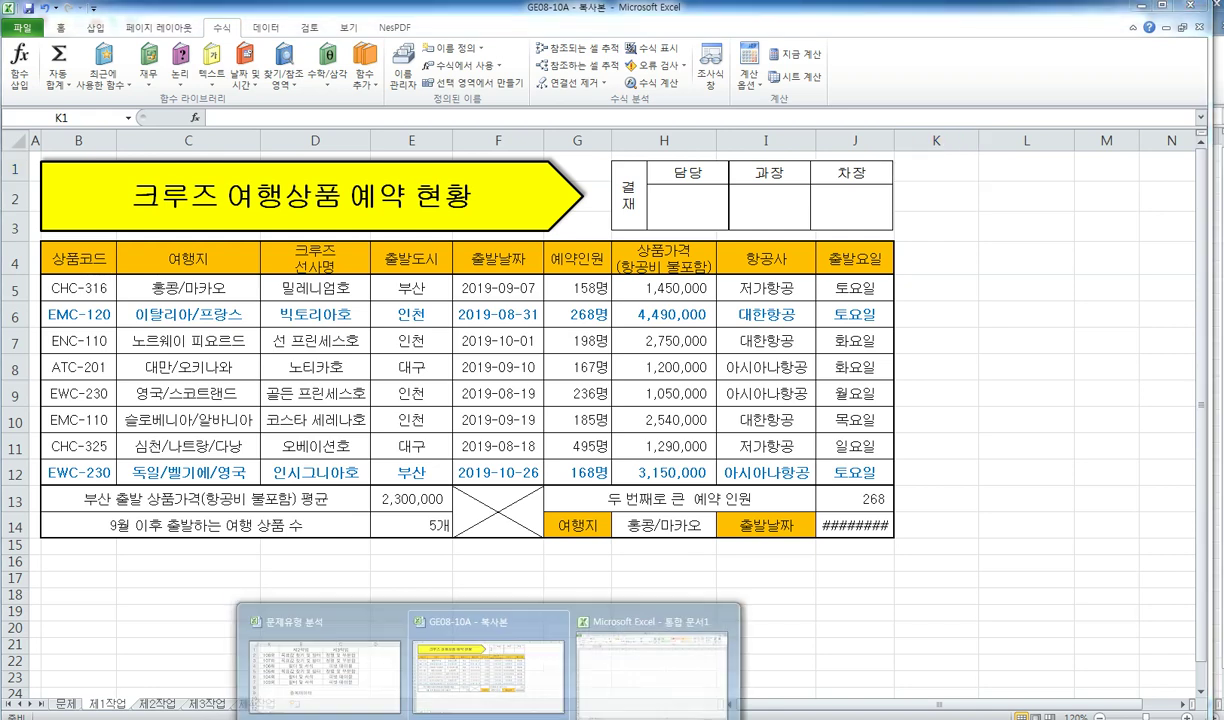
Step: Switch to the 문제유형 분석 workbook and examine the A등급, B등급 and C등급 score thresholds on the 전체배점 sheet
left_click(318, 651)
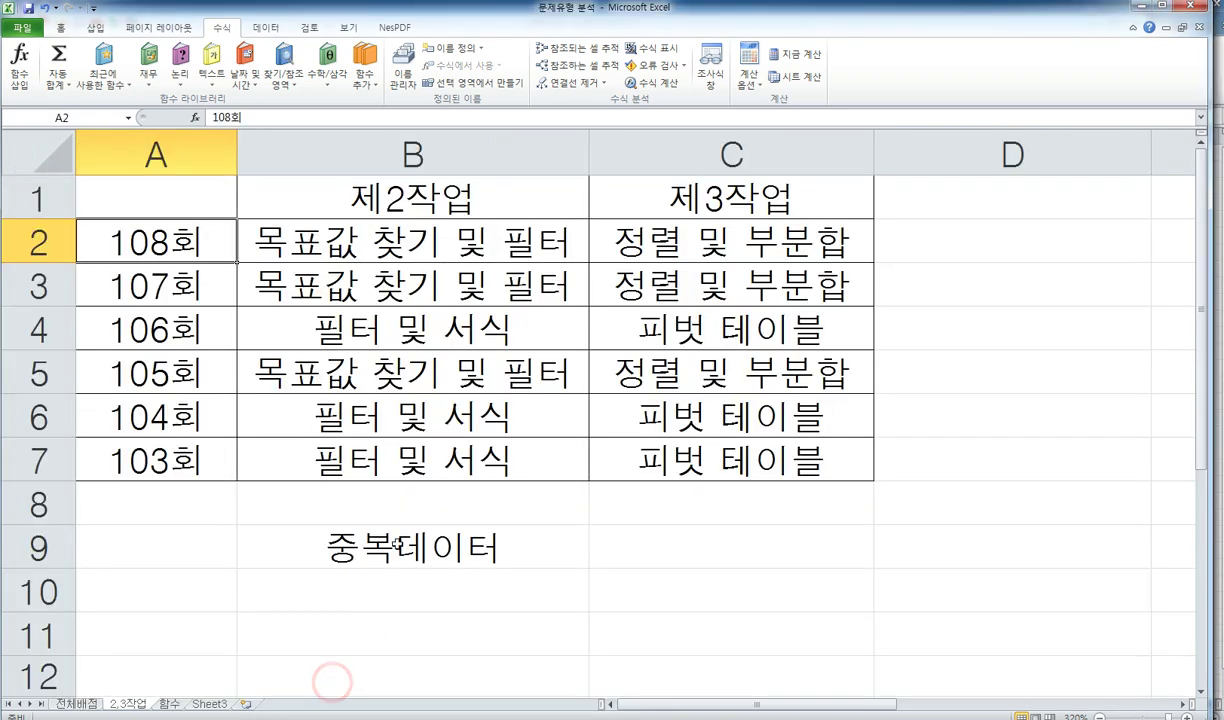
left_click(80, 703)
left_click(312, 430)
left_click(557, 258)
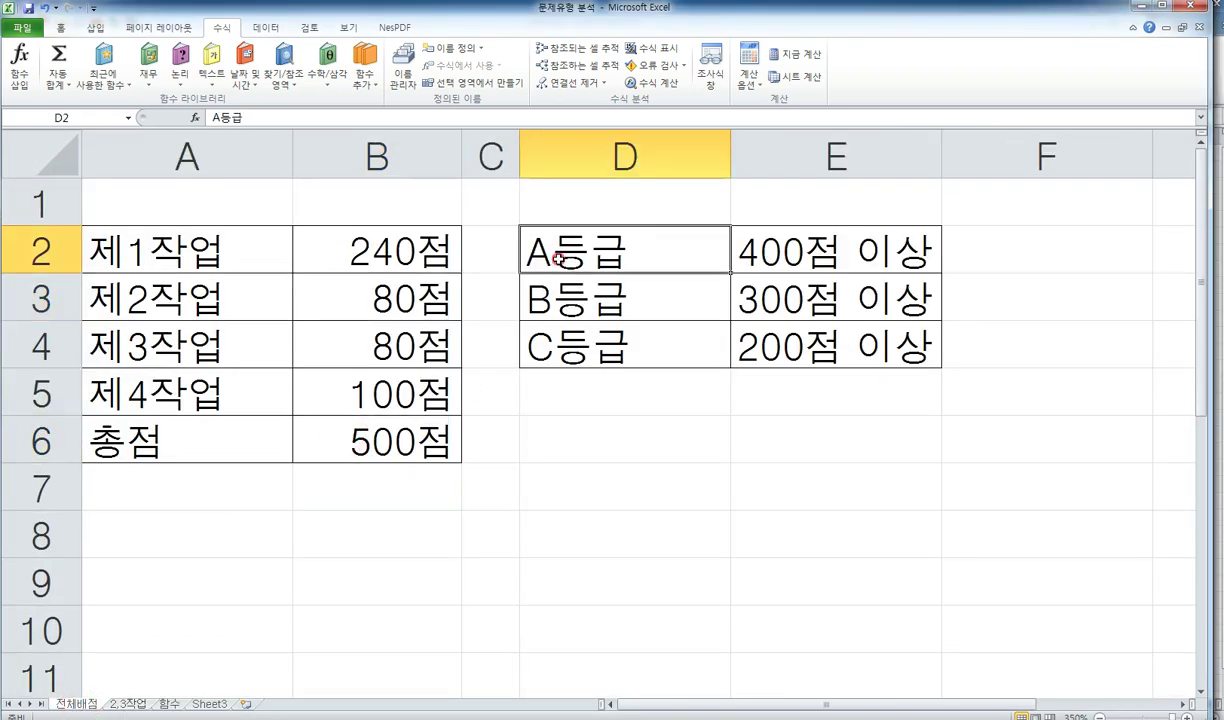
left_click(776, 258)
left_click(618, 292)
left_click(830, 297)
left_click(660, 364)
left_click(885, 358)
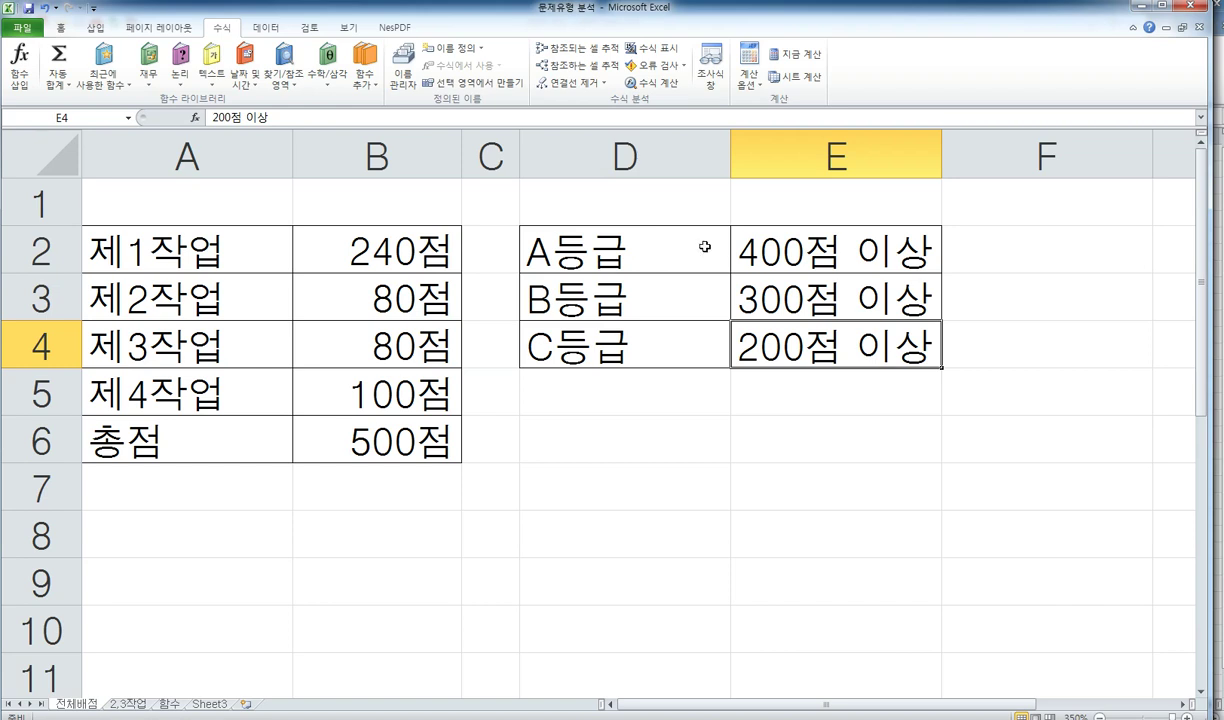
Step: Compare the A등급 threshold with the 제4작업, 총점 and 제1작업 point allocations on the 전체배점 sheet
left_click(751, 245)
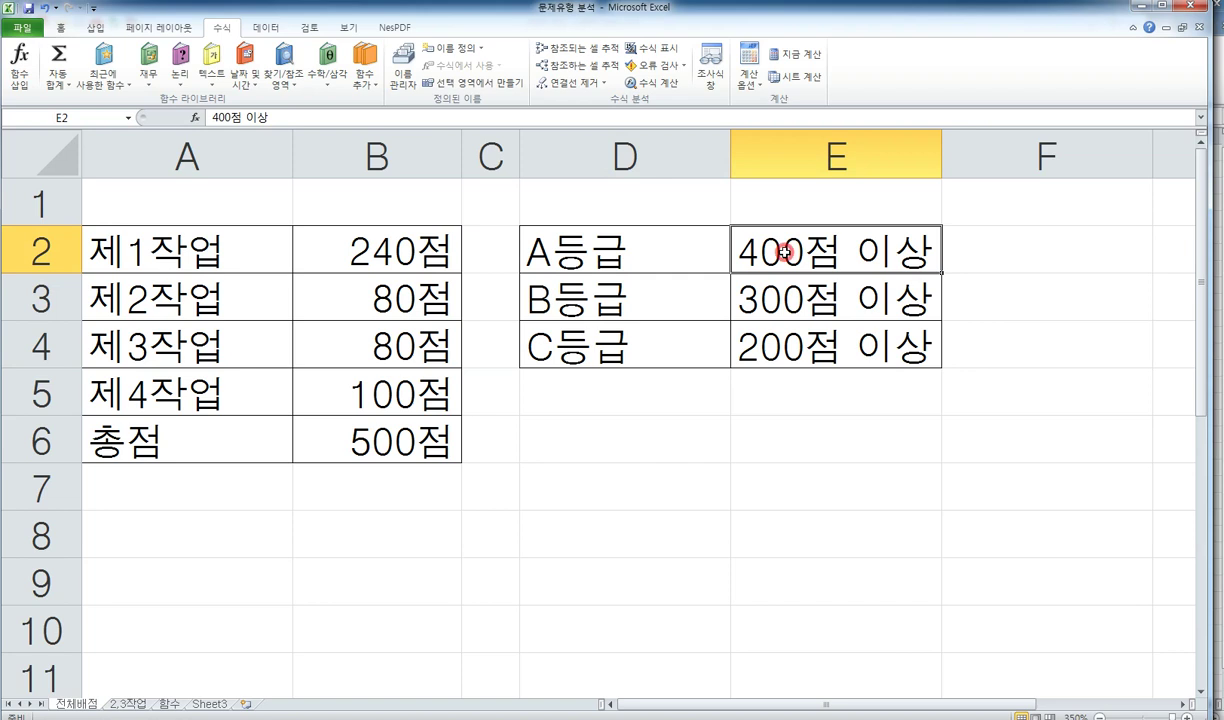
left_click(390, 400)
left_click(409, 433)
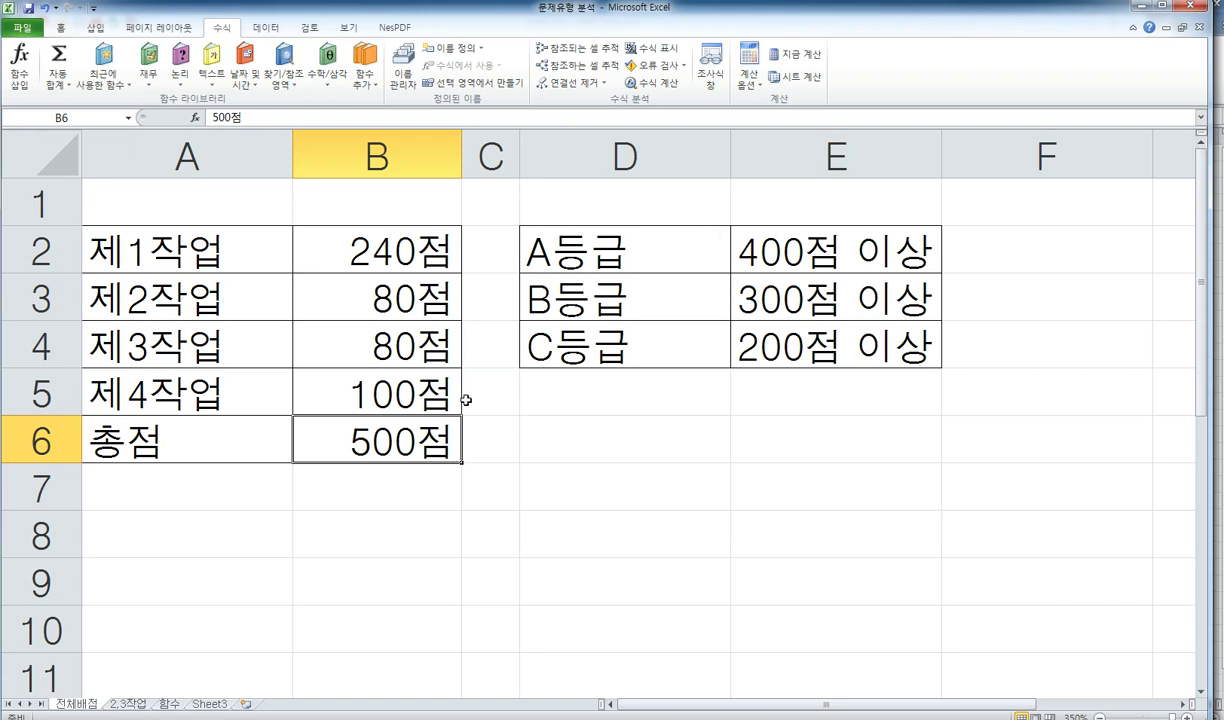
left_click(352, 236)
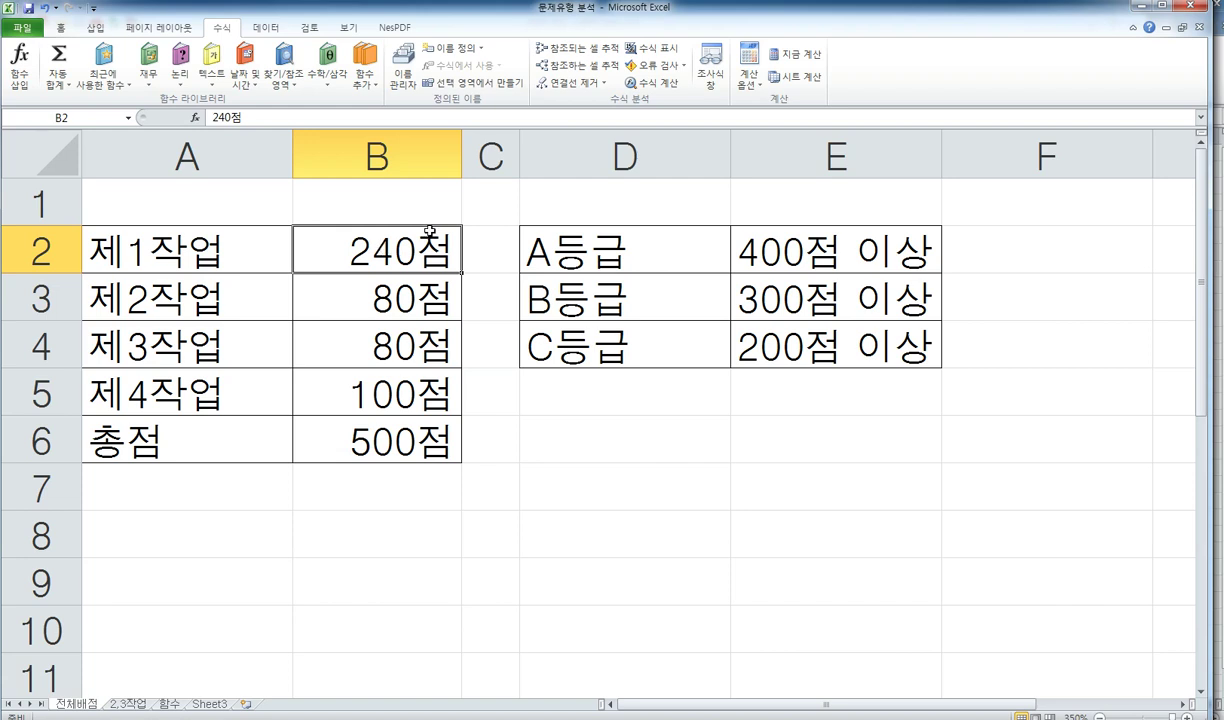
left_click(215, 246)
left_click(372, 255)
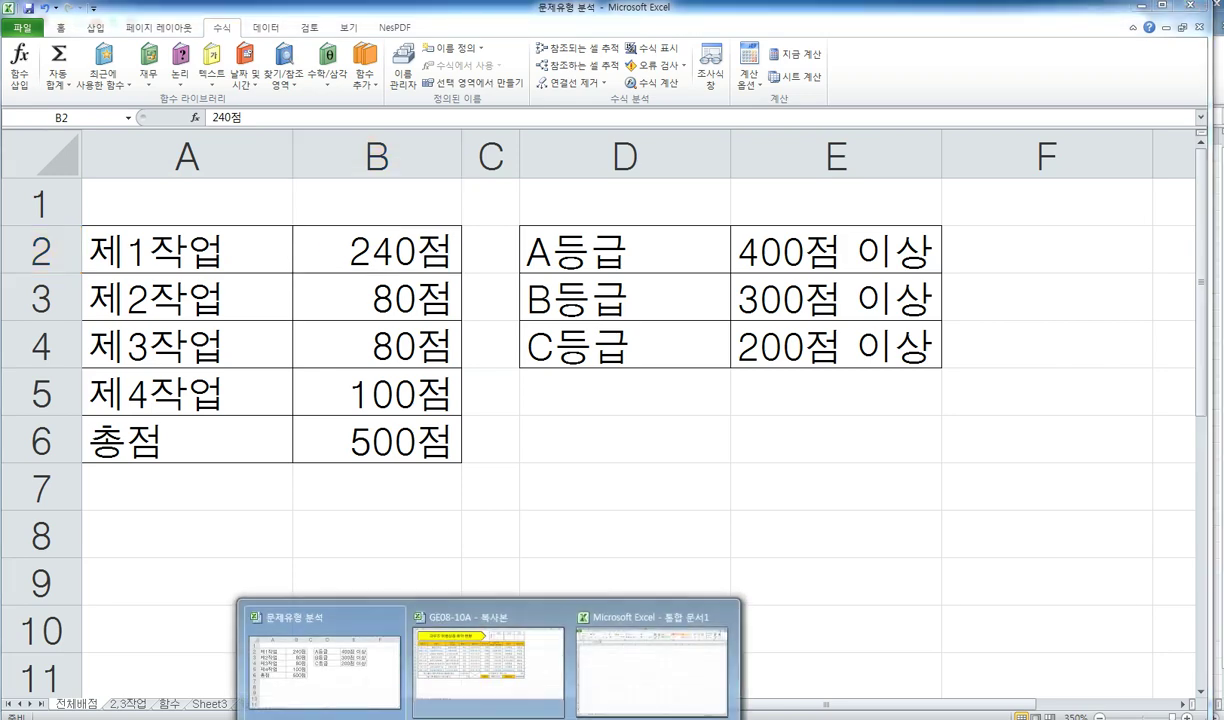
Step: Switch to the GE08-10A workbook, look through sheets 제2작업 to 제4작업, and return to 제1작업
left_click(472, 624)
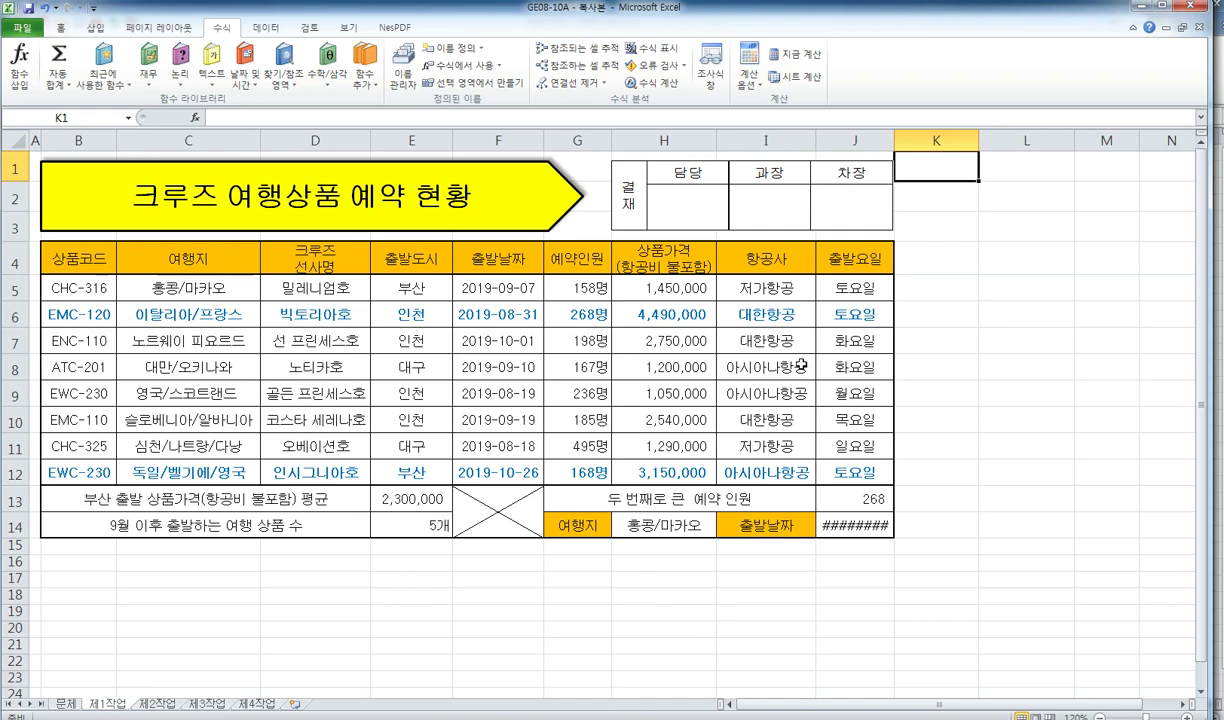
left_click(157, 704)
left_click(210, 704)
left_click(255, 704)
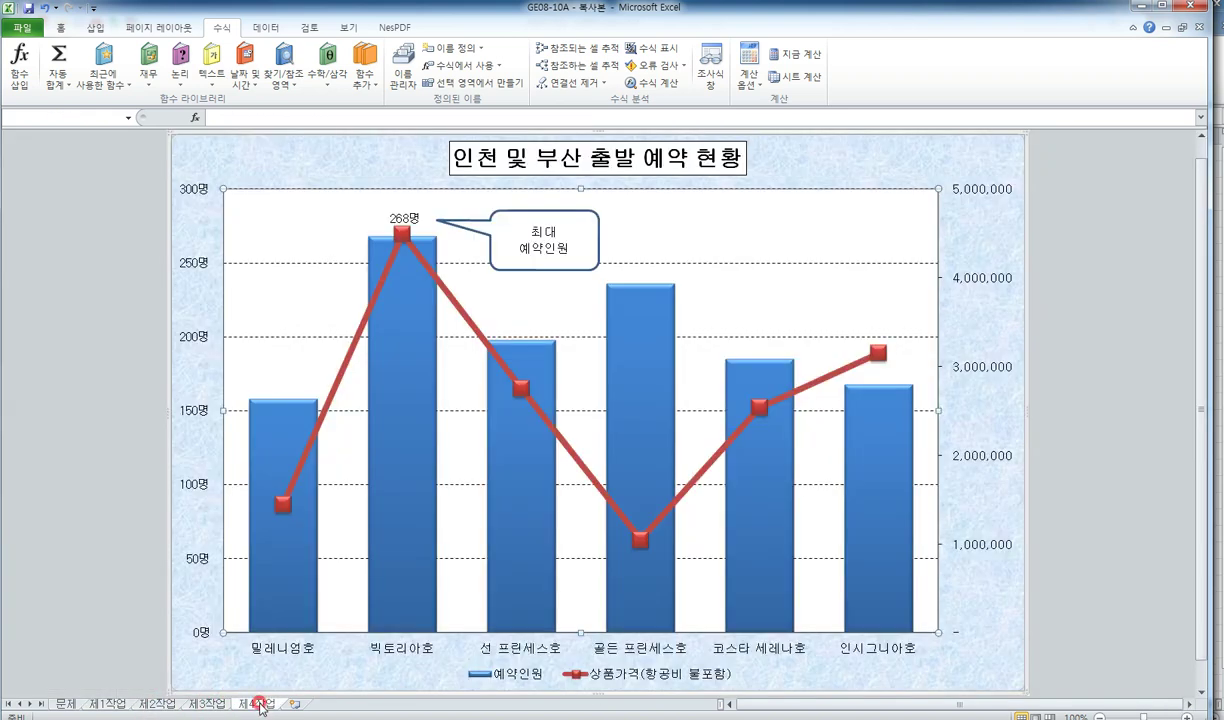
left_click(107, 704)
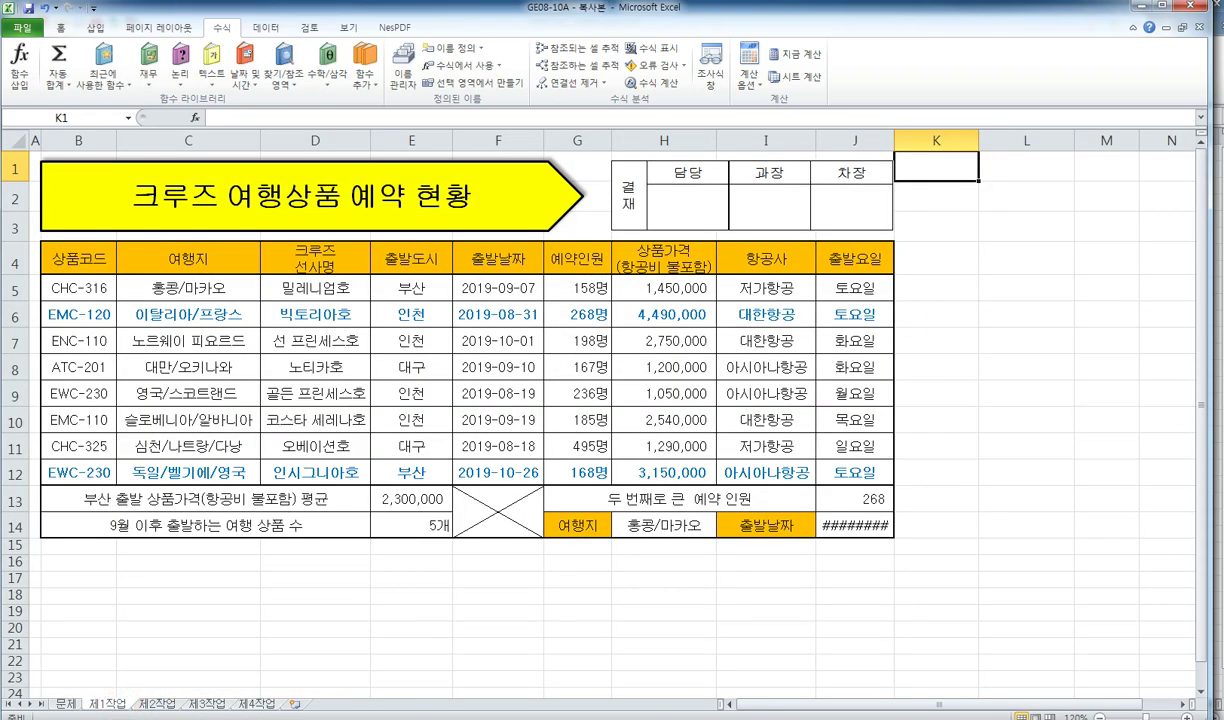
Step: Switch to the GE08-10A exam paper in ezPDF Editor and read the 제1작업 table, conditions and function tasks through to the 제2작업 section
key("alt+Tab")
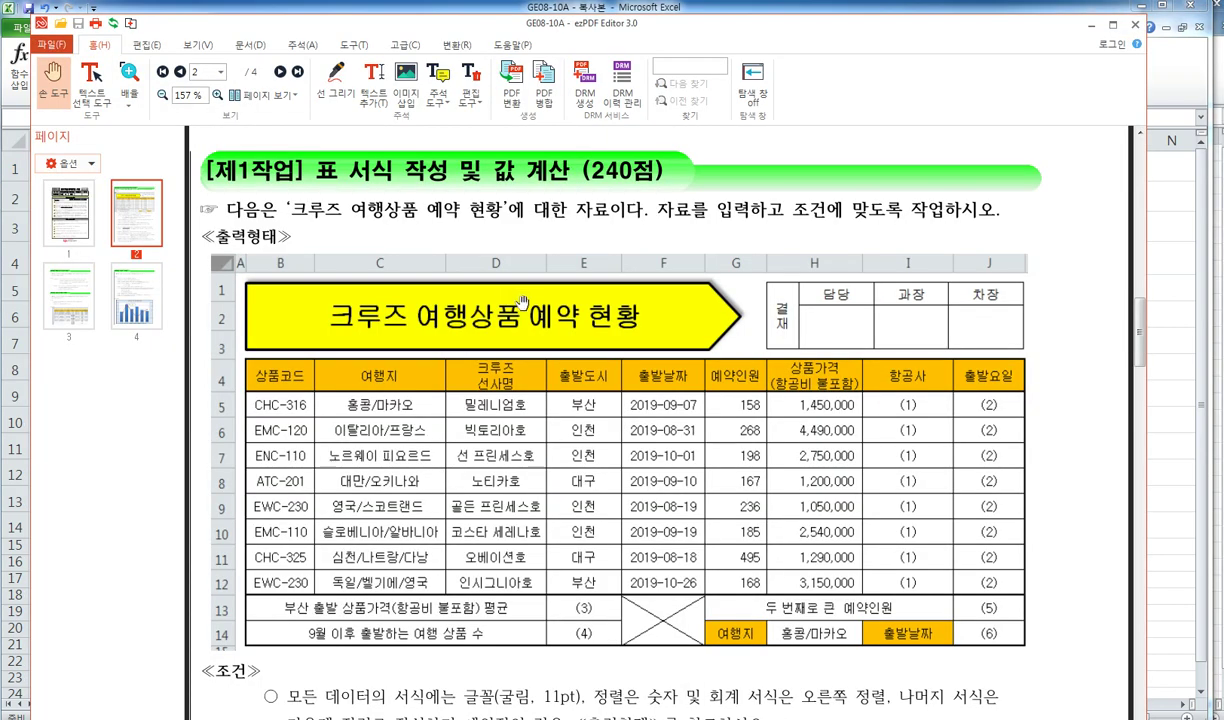
scroll(530, 370, "up", 1)
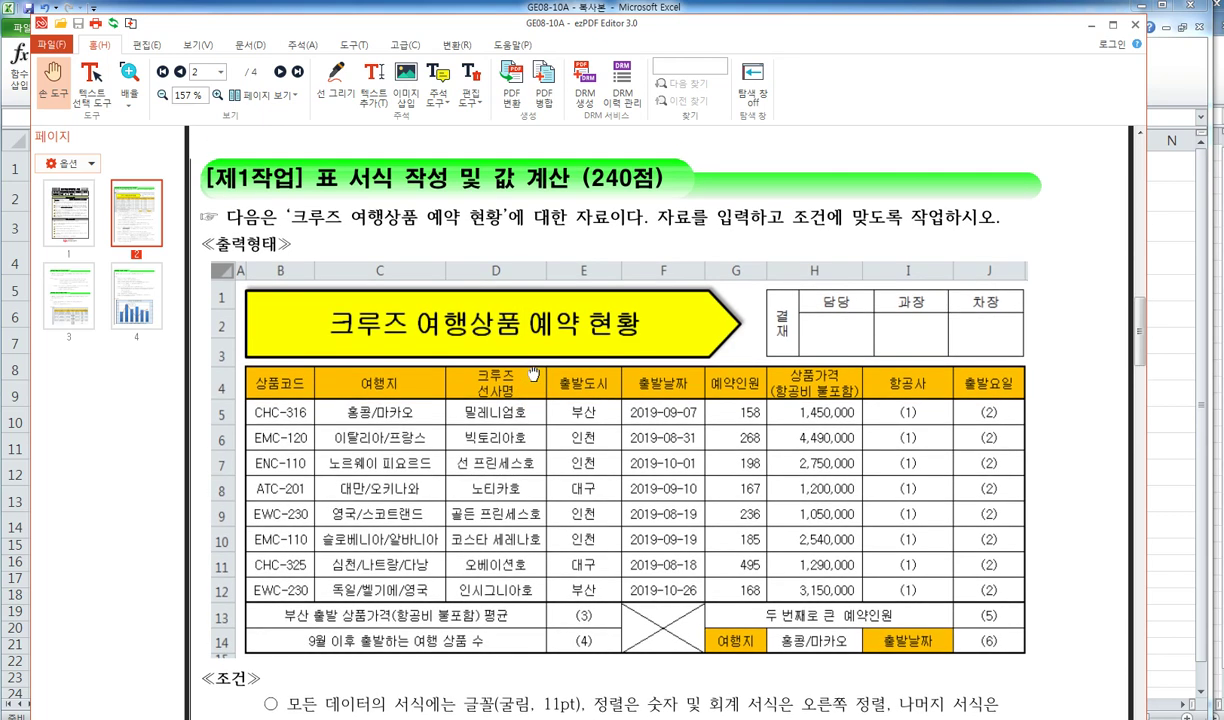
scroll(468, 352, "down", 3)
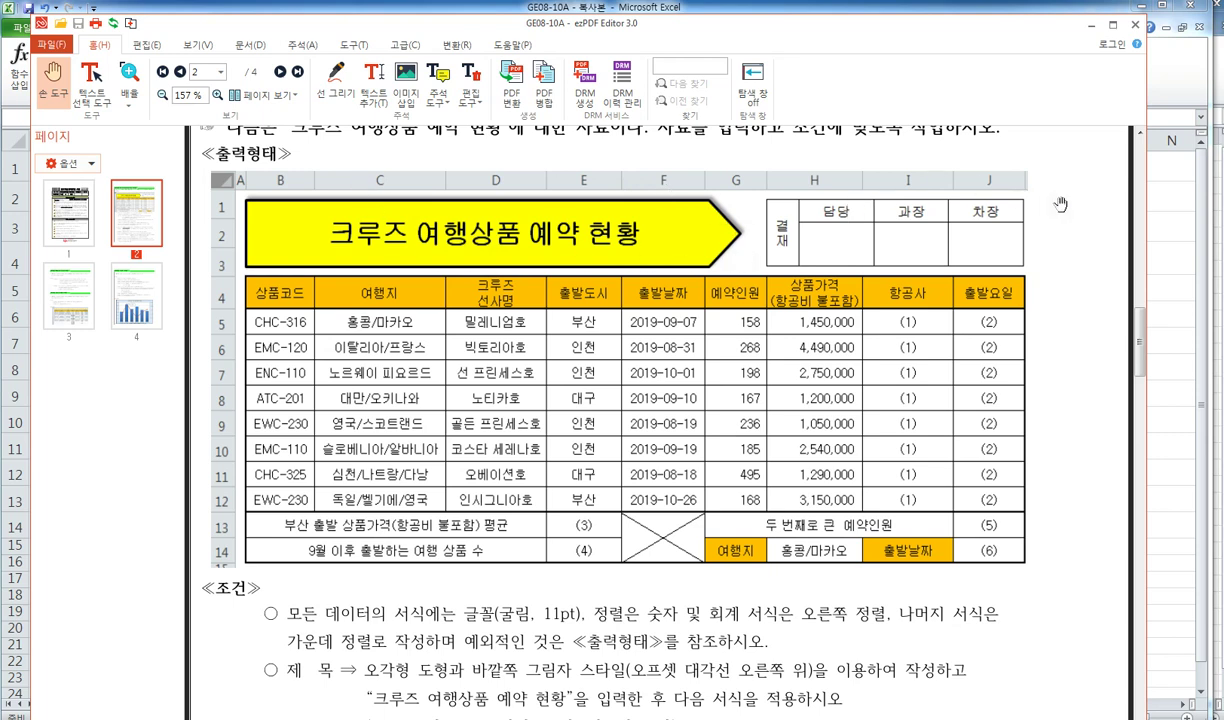
scroll(429, 578, "down", 6)
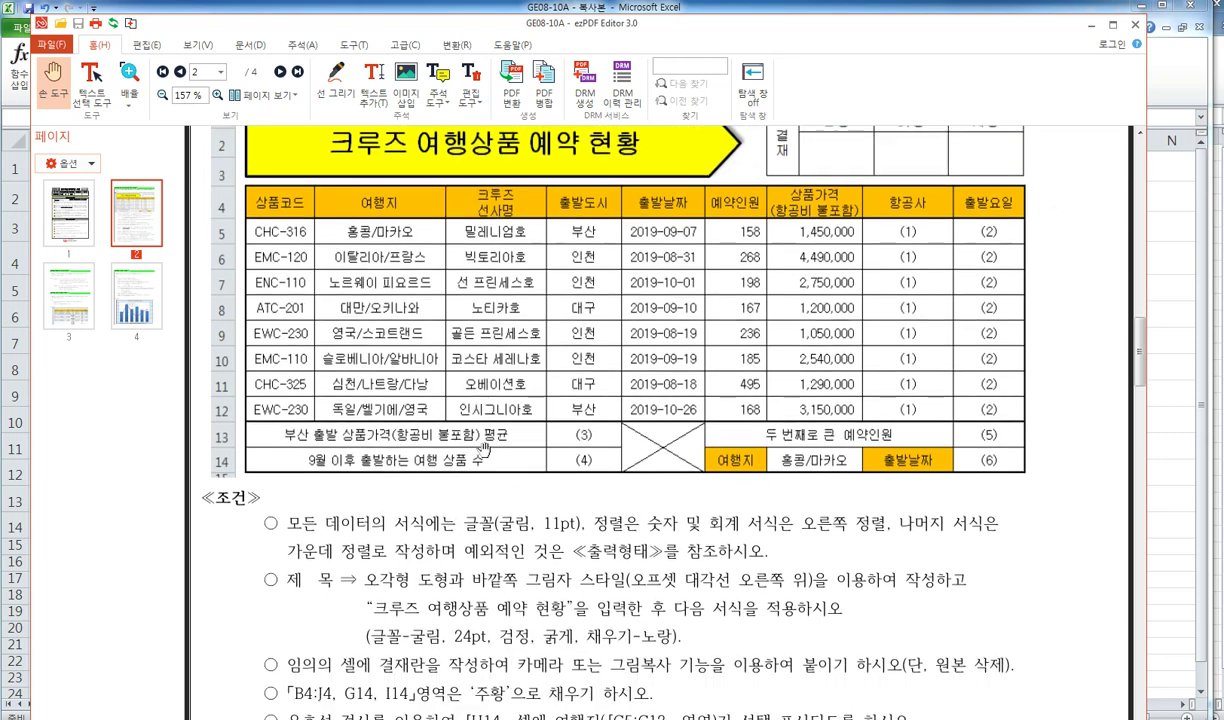
scroll(830, 547, "down", 5)
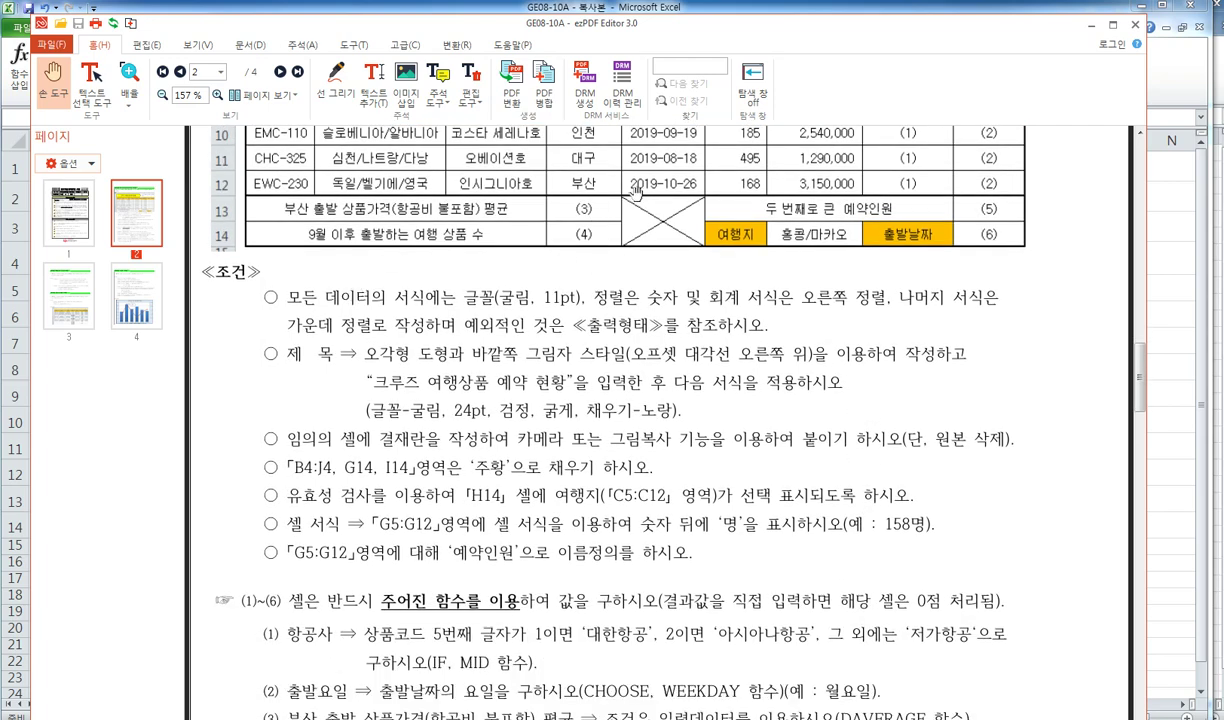
scroll(604, 337, "up", 8)
scroll(792, 443, "down", 17)
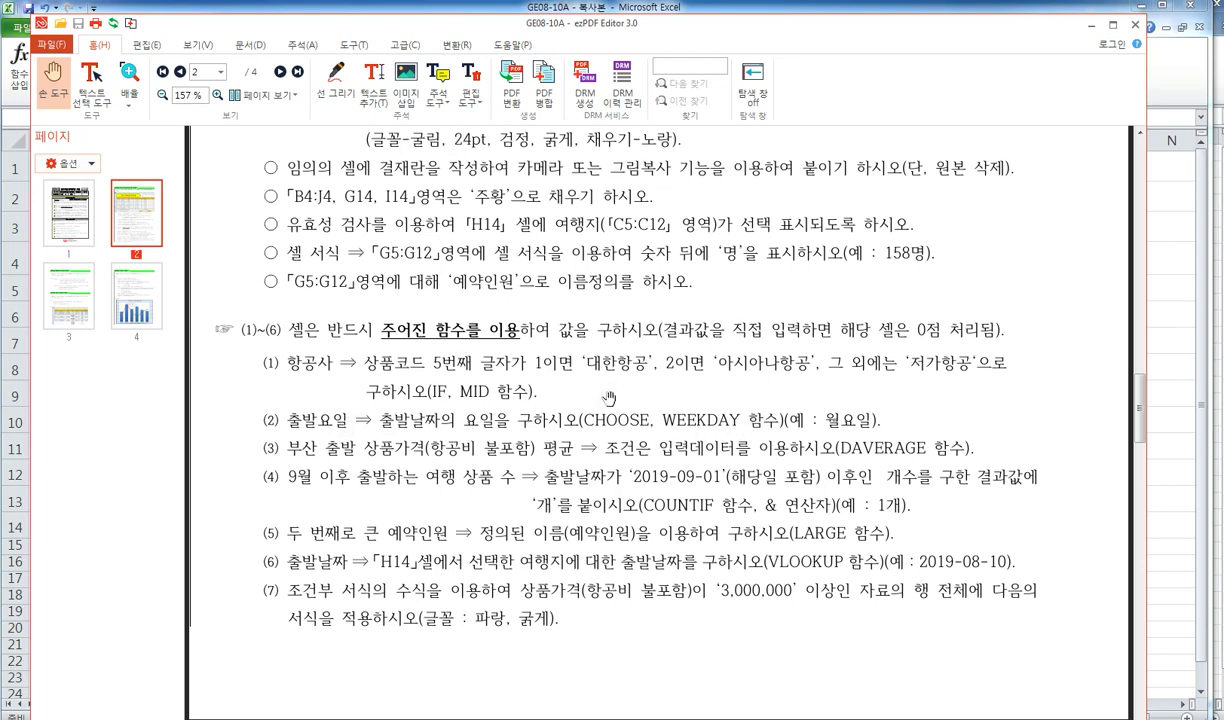
scroll(608, 400, "down", 10)
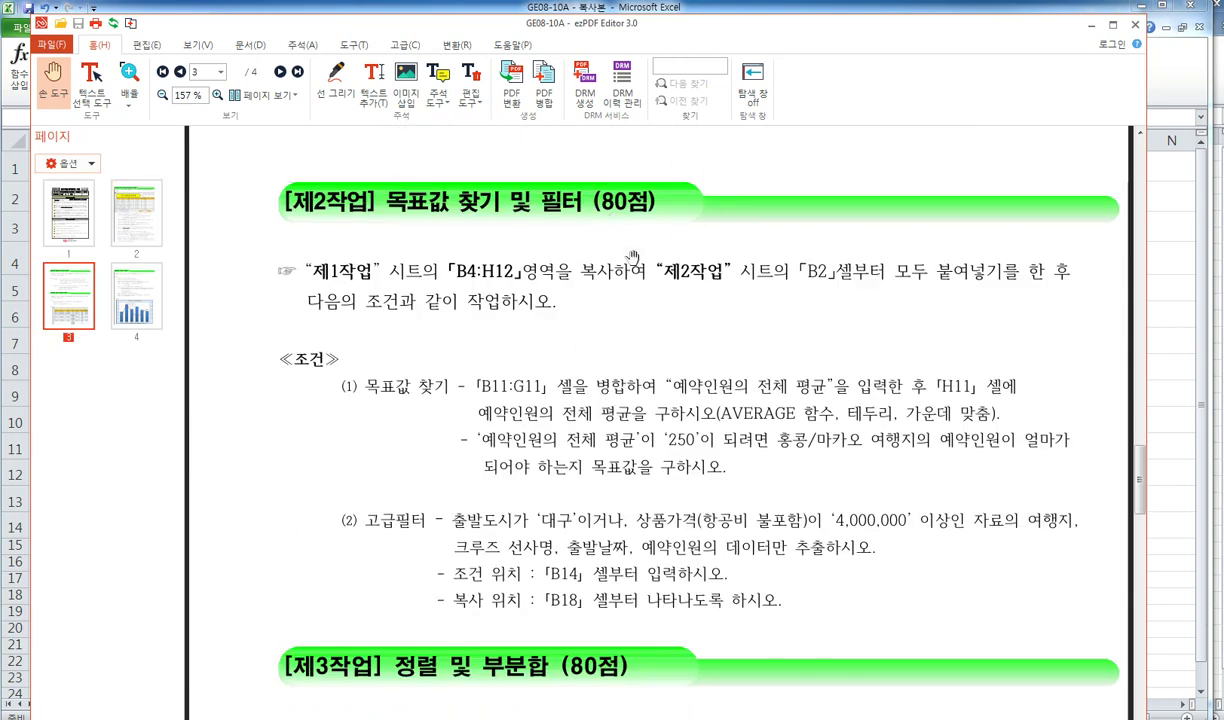
scroll(430, 205, "up", 1)
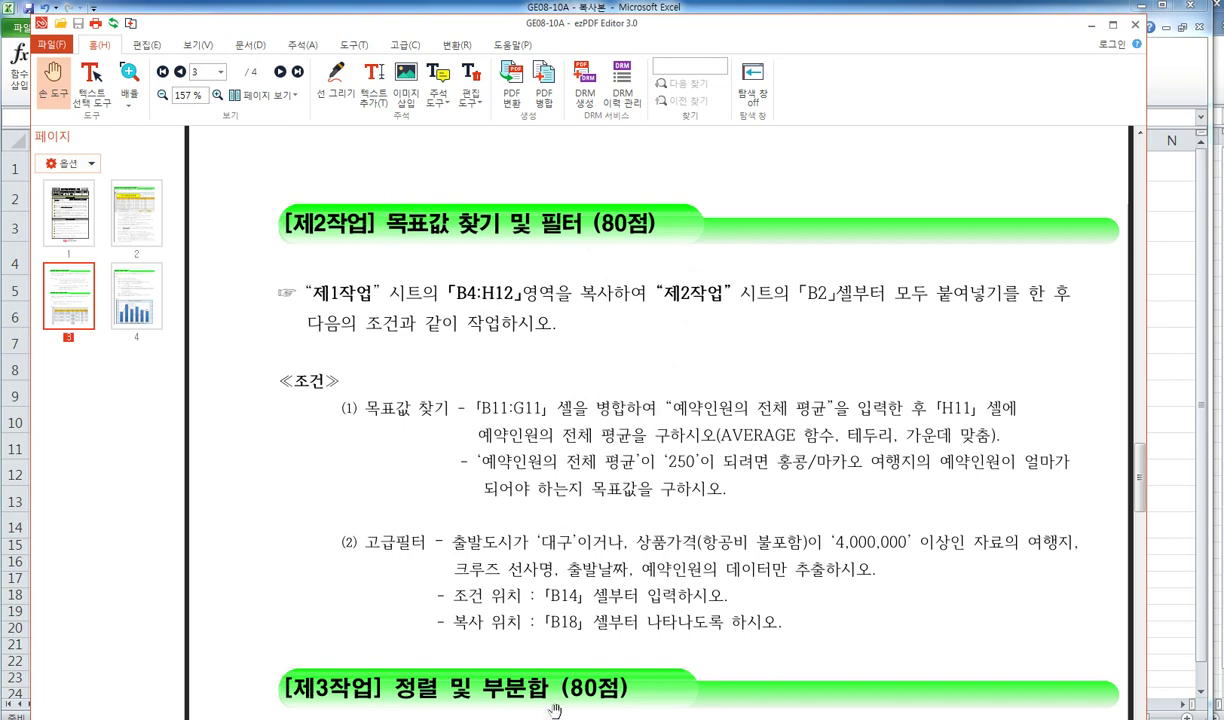
Step: Switch to the 문제유형 분석 workbook in Excel and go through the listed exam rounds on the 2,3작업 sheet
left_click(340, 650)
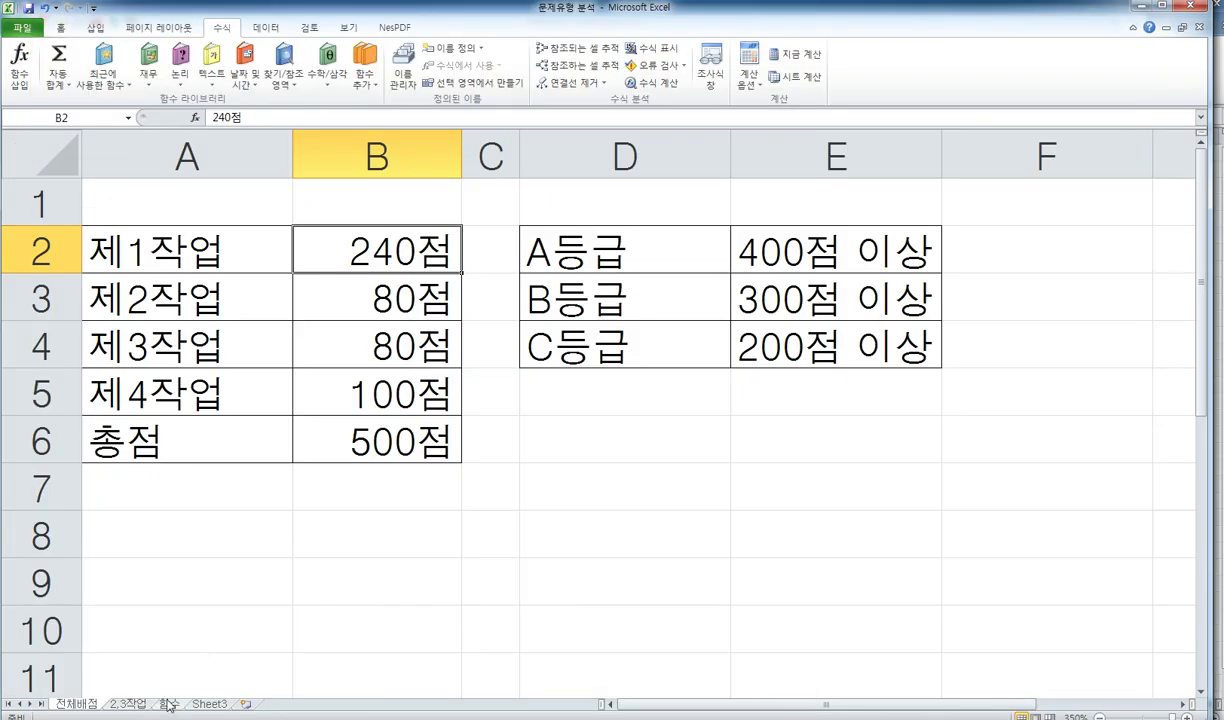
left_click(130, 705)
left_click(178, 145)
left_click(170, 241)
left_click(168, 272)
left_click(178, 328)
left_click(176, 366)
left_click(163, 405)
left_click(161, 426)
left_click(176, 244)
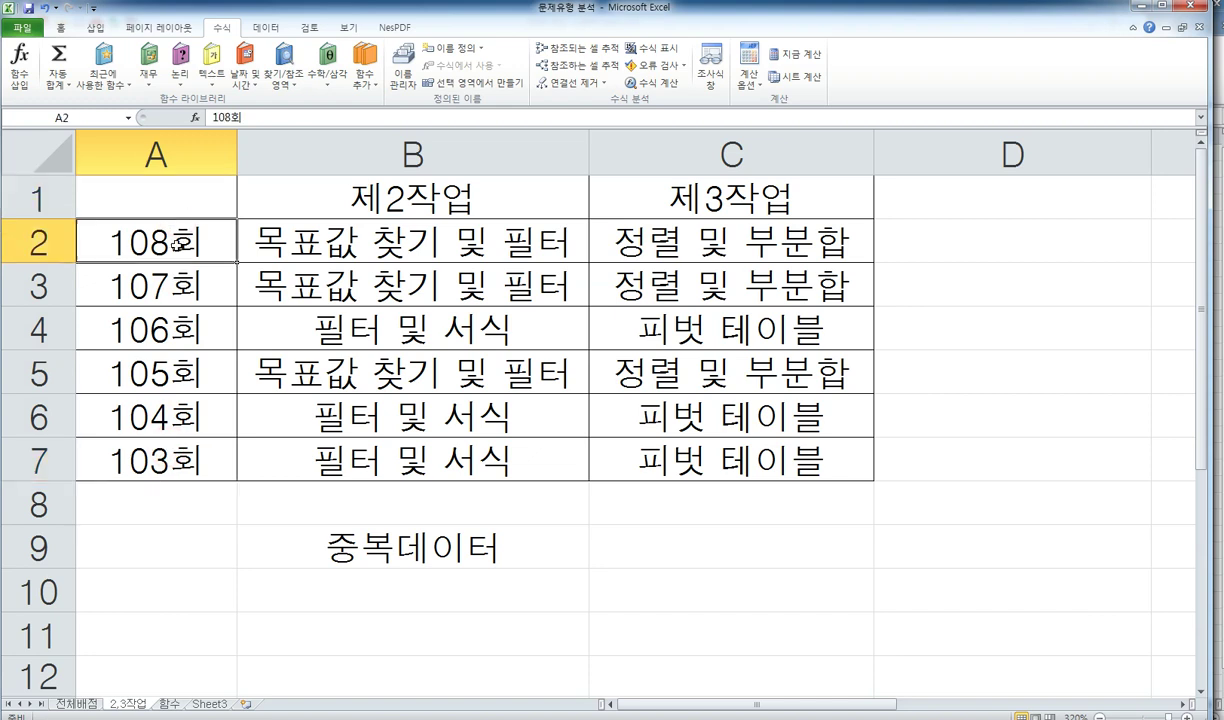
Step: Compare the 제2작업 question types across the exam rounds on the 2,3작업 sheet
left_click(364, 236)
left_click(356, 275)
left_click(350, 358)
left_click(408, 208)
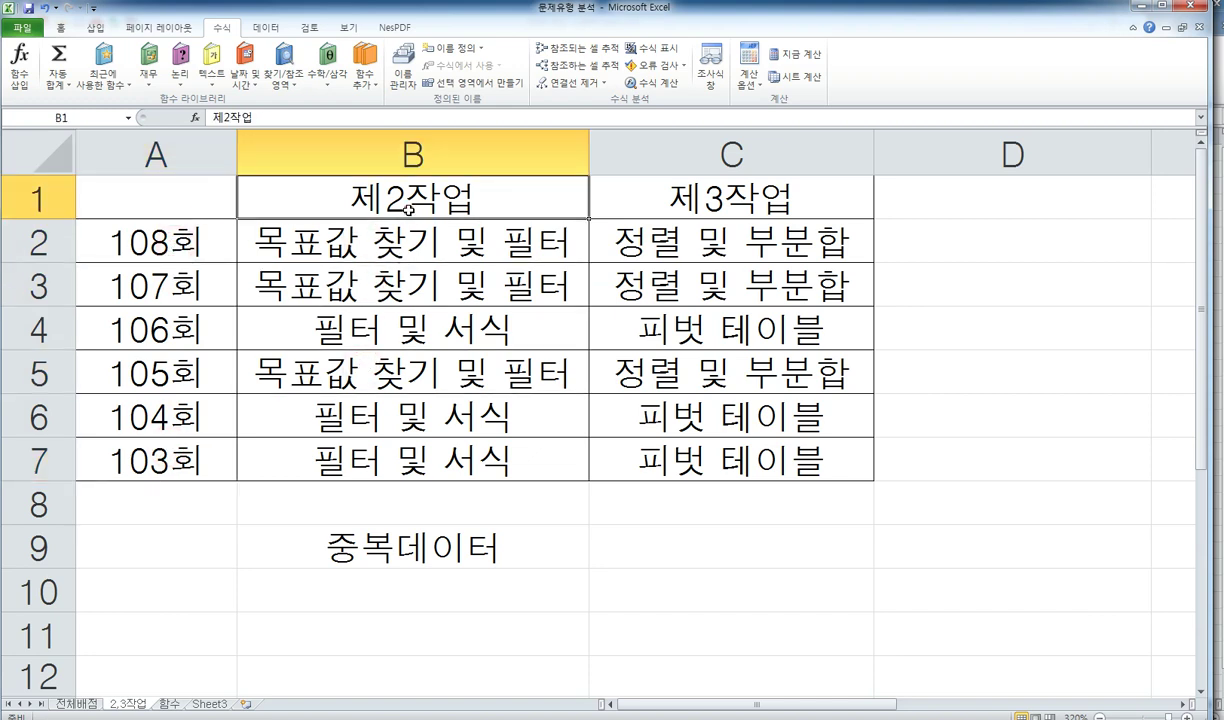
left_click(168, 319)
left_click(158, 414)
left_click(160, 455)
left_click(391, 430)
left_click(381, 466)
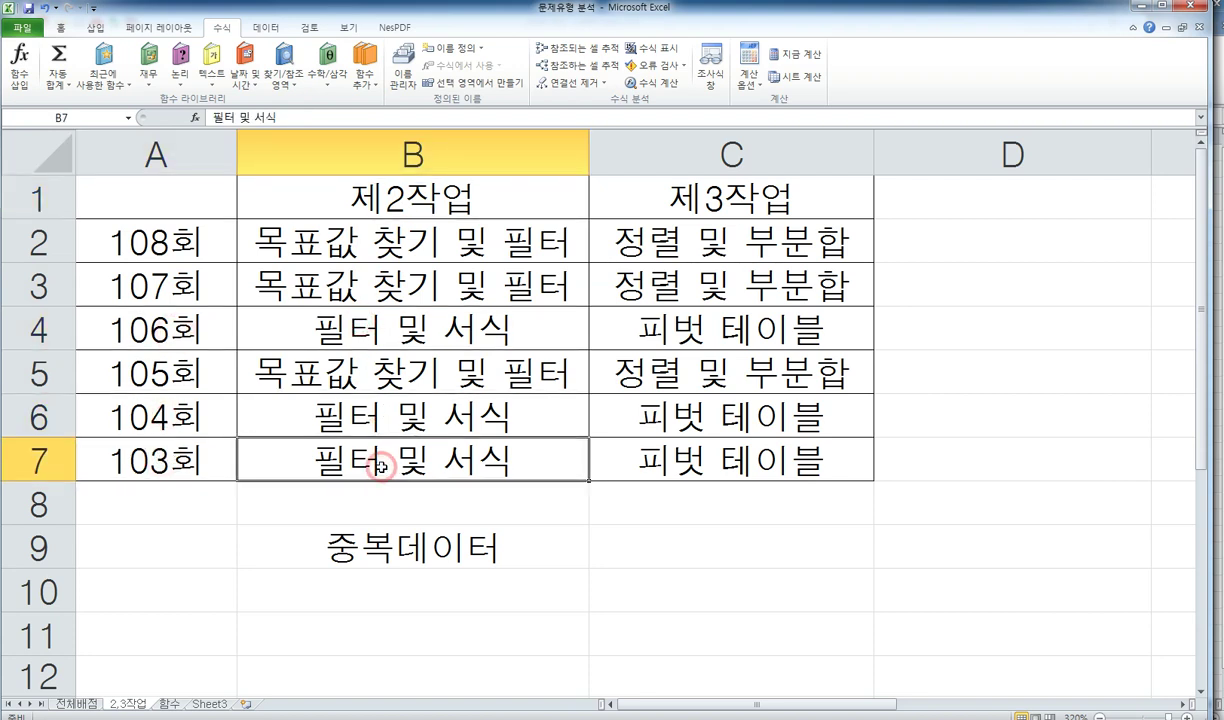
Step: Examine the 중복데이터 note and recheck the question types in cells B2 to B6 of the 제2작업 column
left_click(405, 548)
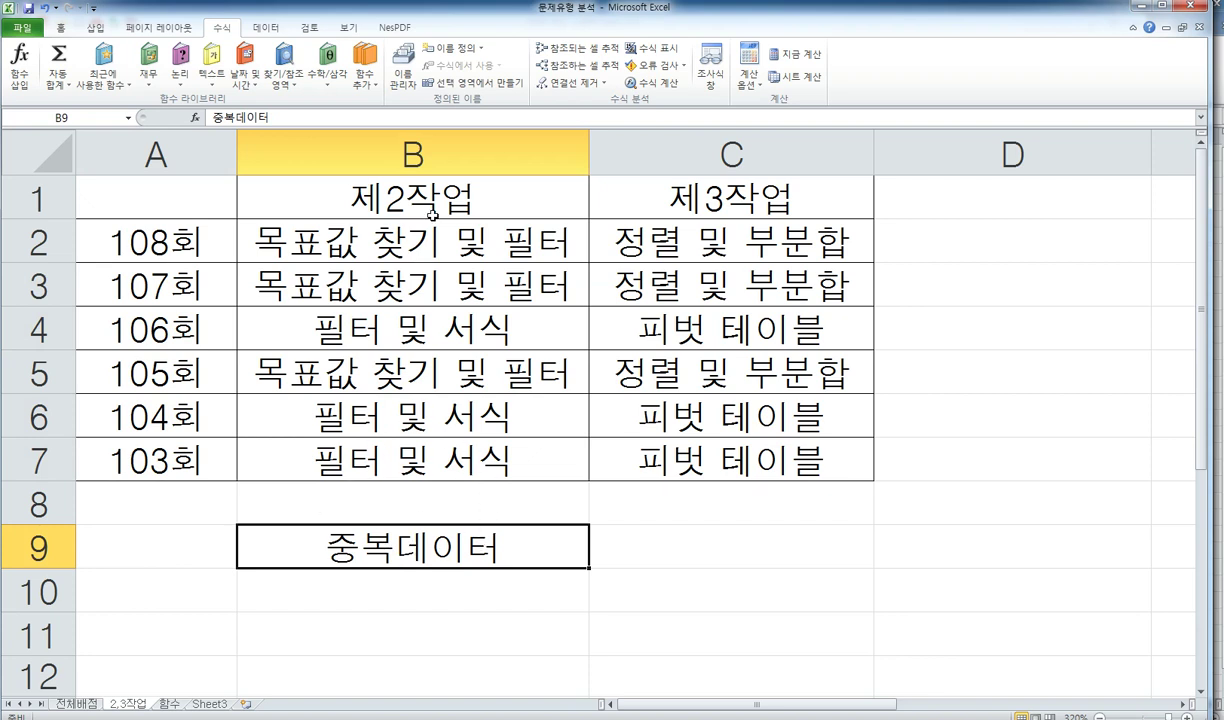
left_click_drag(358, 234, 378, 329)
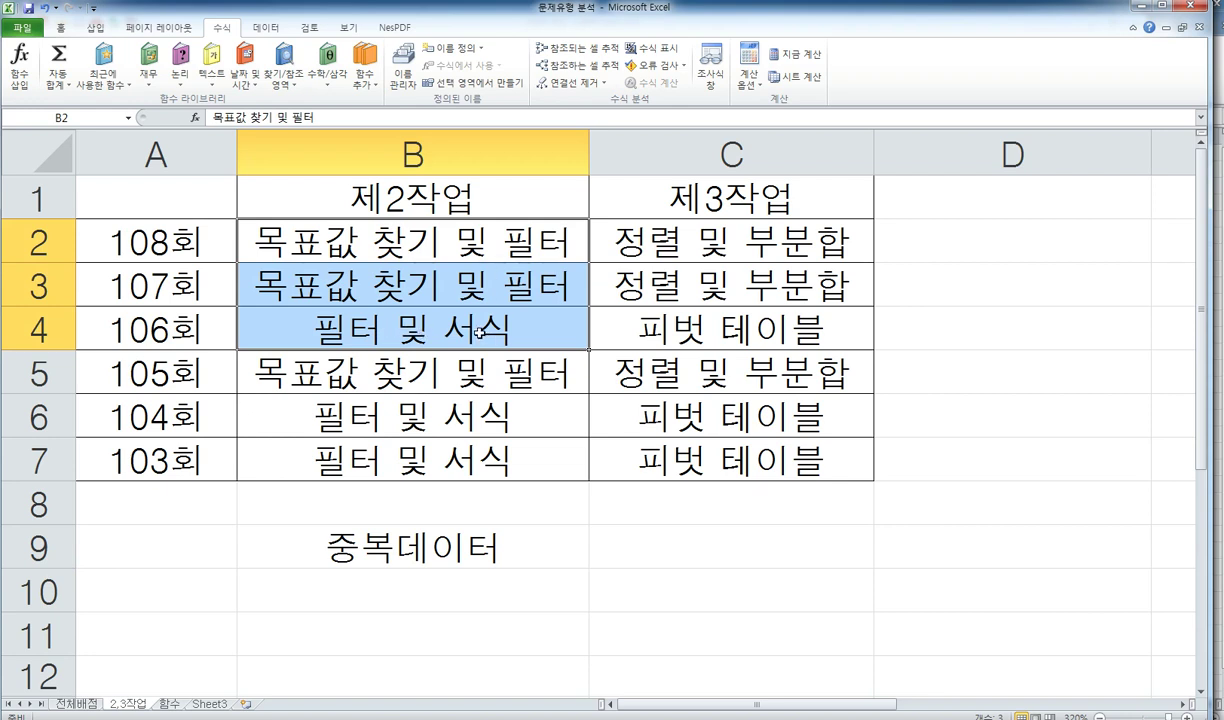
left_click(464, 283)
left_click(480, 344)
left_click(478, 408)
left_click(478, 282)
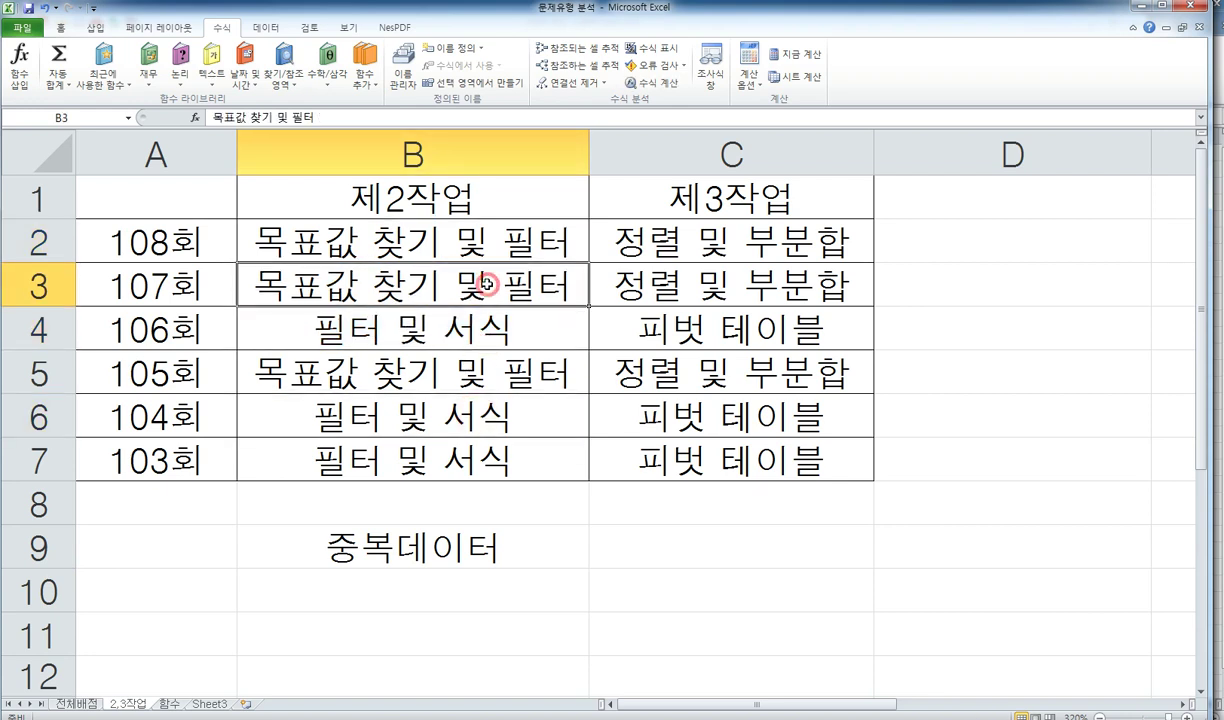
Step: Switch to the exam paper in ezPDF Editor and read the 제3작업 정렬 및 부분합 section
left_click(489, 719)
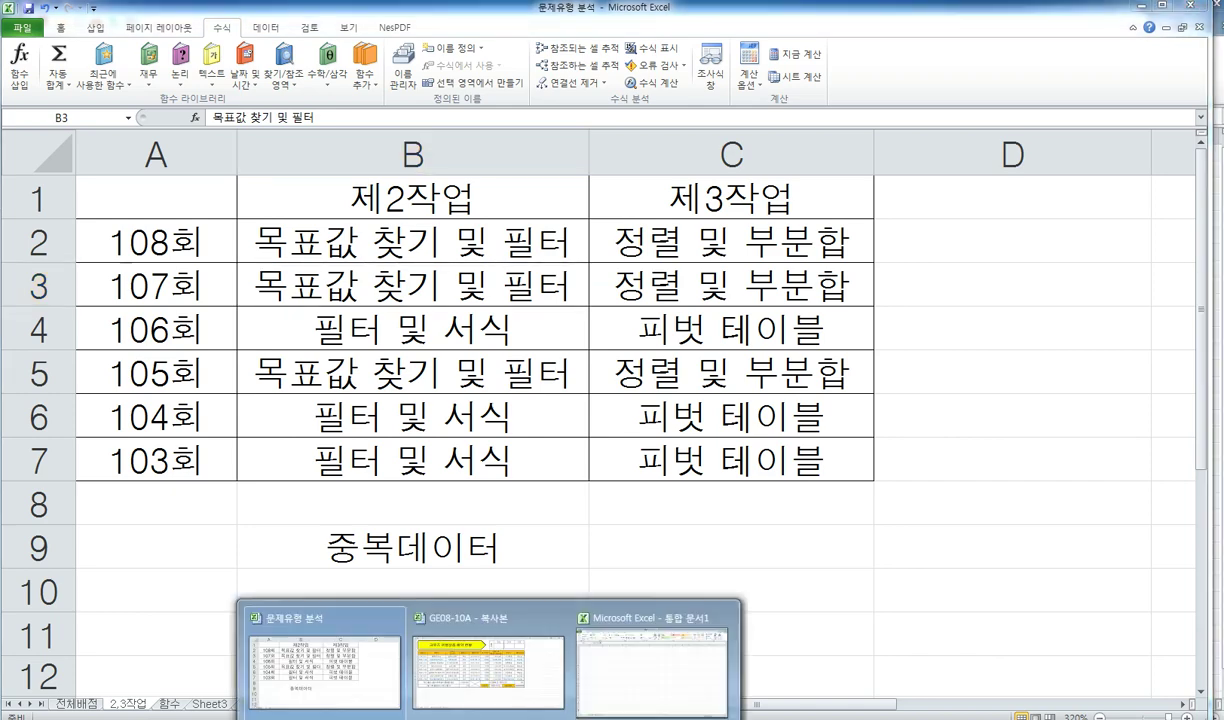
left_click(488, 655)
scroll(560, 300, "down", 7)
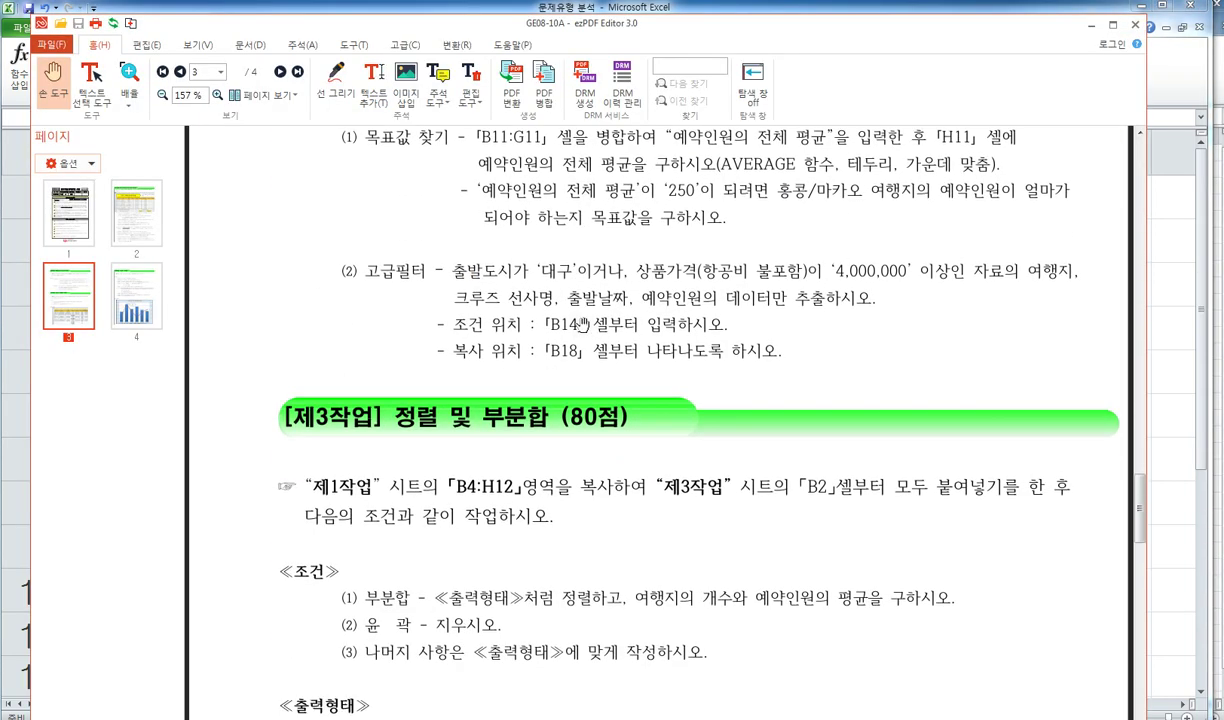
scroll(472, 368, "down", 1)
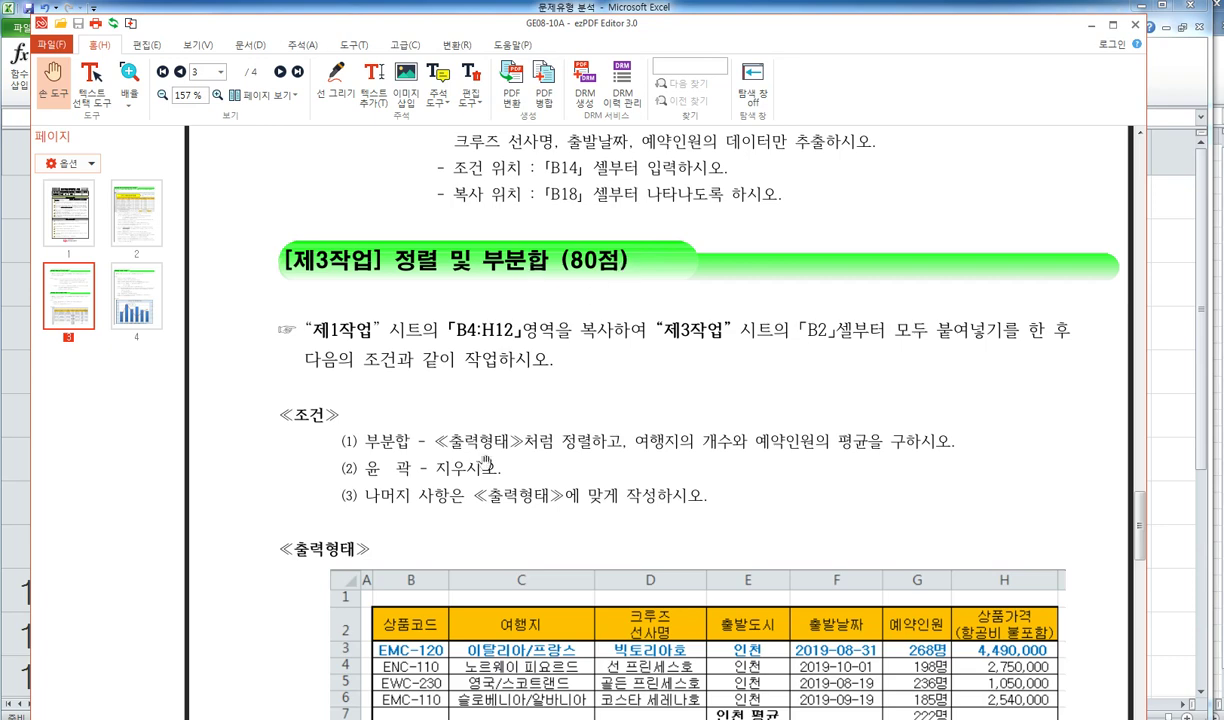
Step: Return to the 2,3작업 sheet in Excel and compare the 제3작업 question types across the exam rounds
key("alt+Tab")
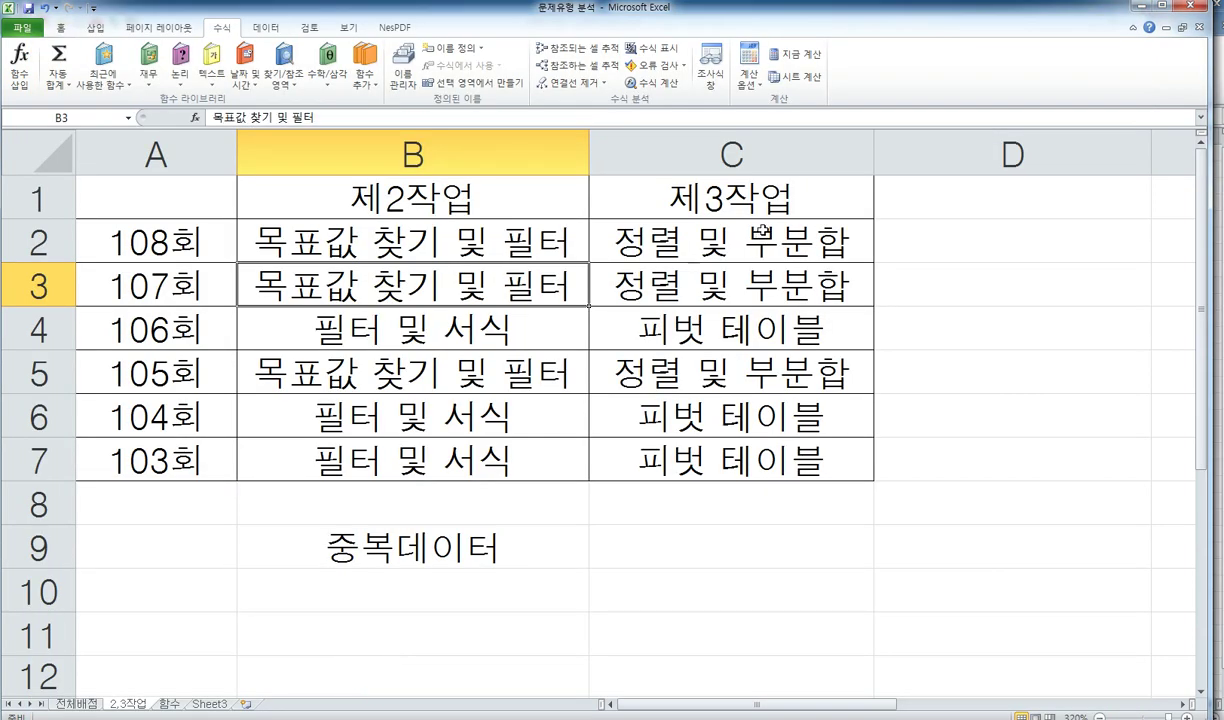
left_click(735, 199)
left_click_drag(705, 240, 735, 271)
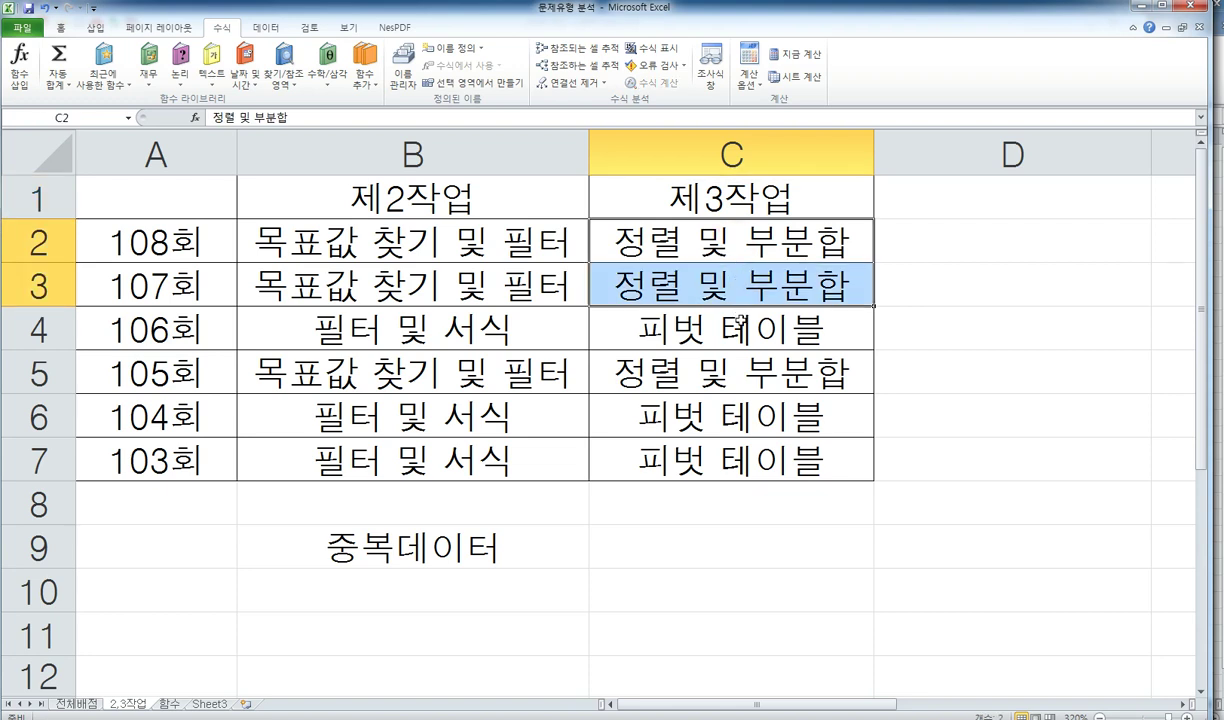
left_click(733, 373)
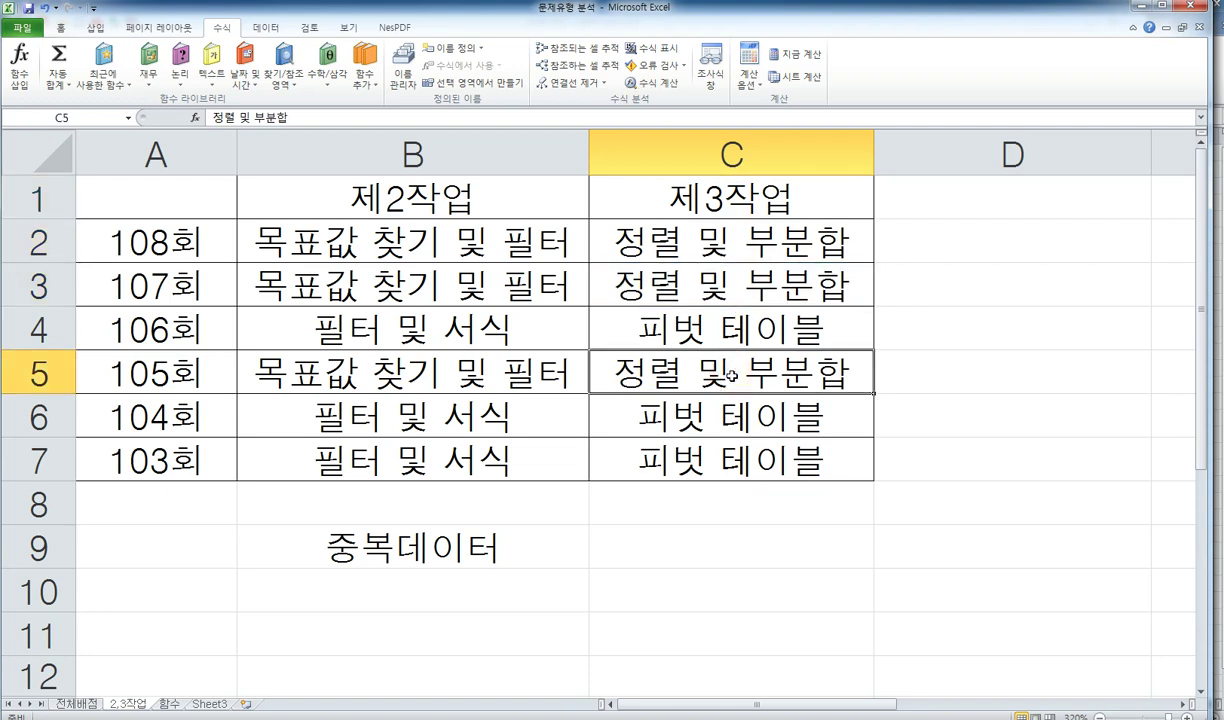
left_click(706, 332)
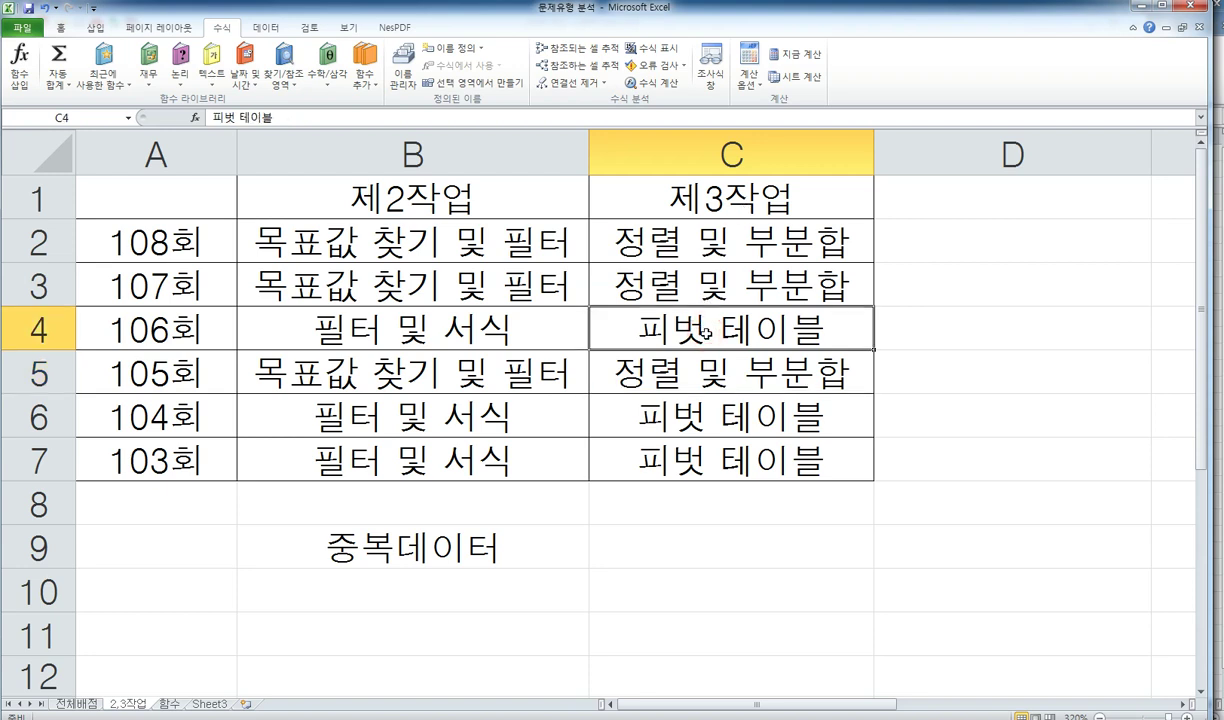
key("Down")
key("Down")
key("Down")
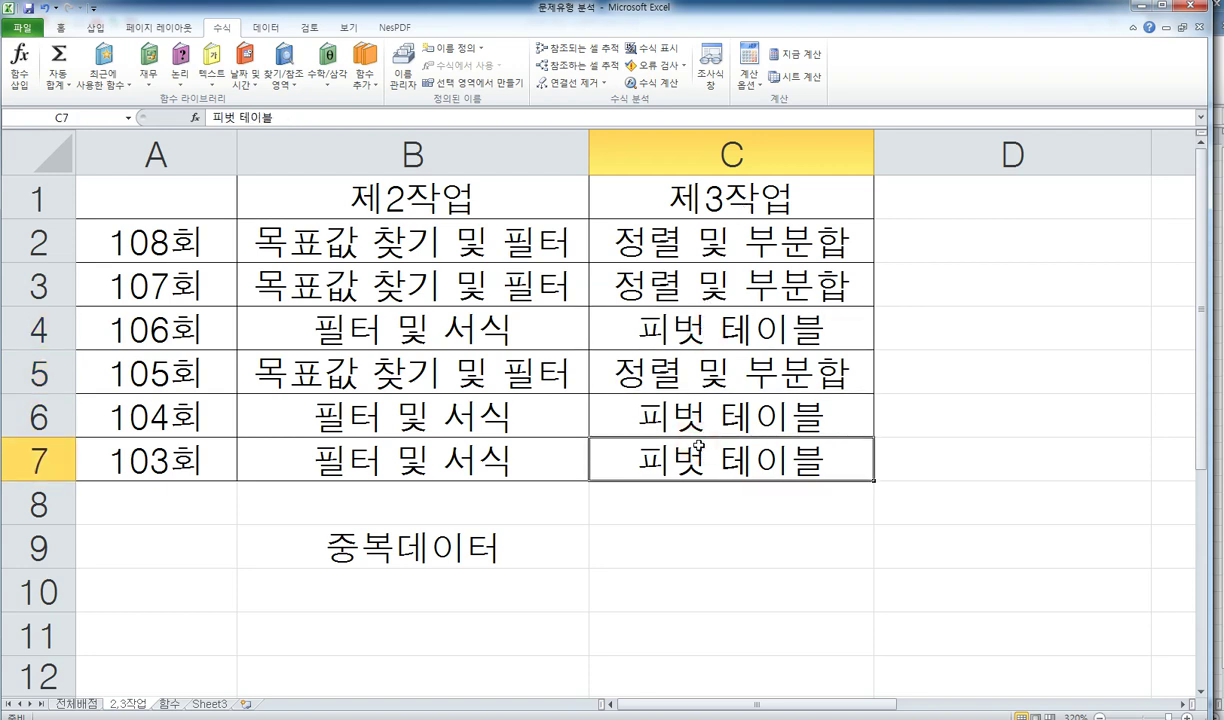
Step: Select cell C9 beside the 중복데이터 note, and switch to the browser's 기출/샘플문제 list of 엑셀 exam posts
left_click_drag(169, 488, 169, 540)
left_click(649, 540)
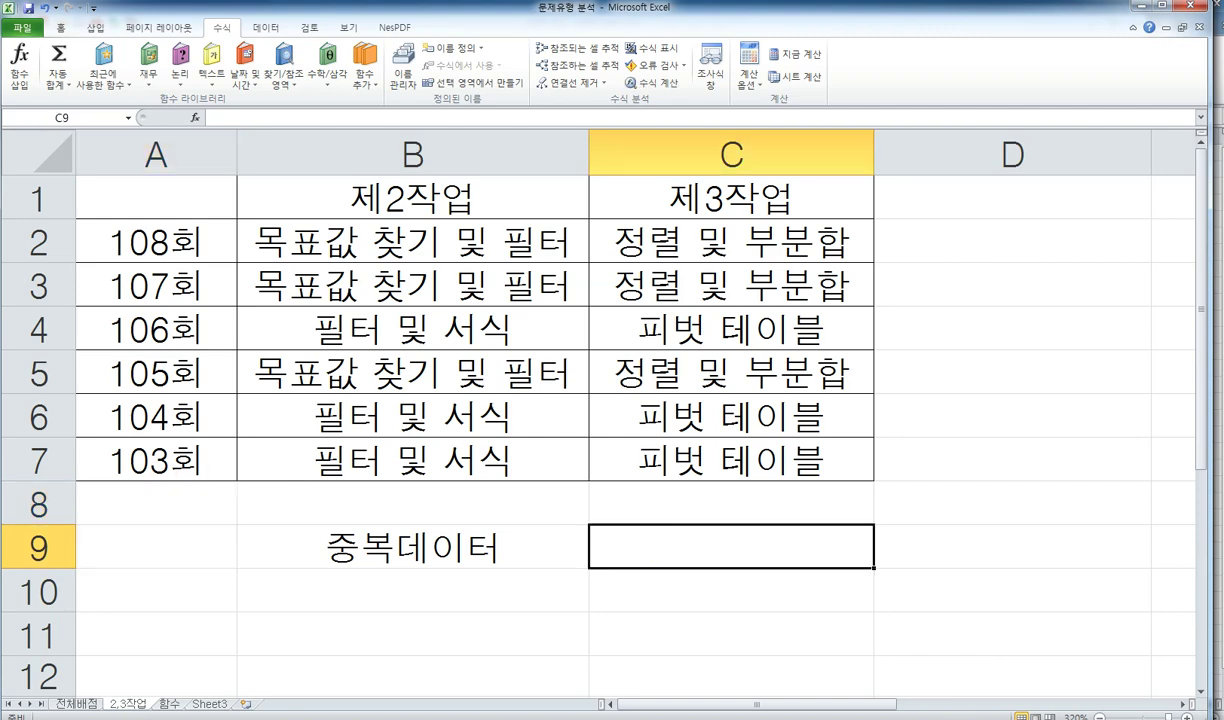
key("alt+Tab")
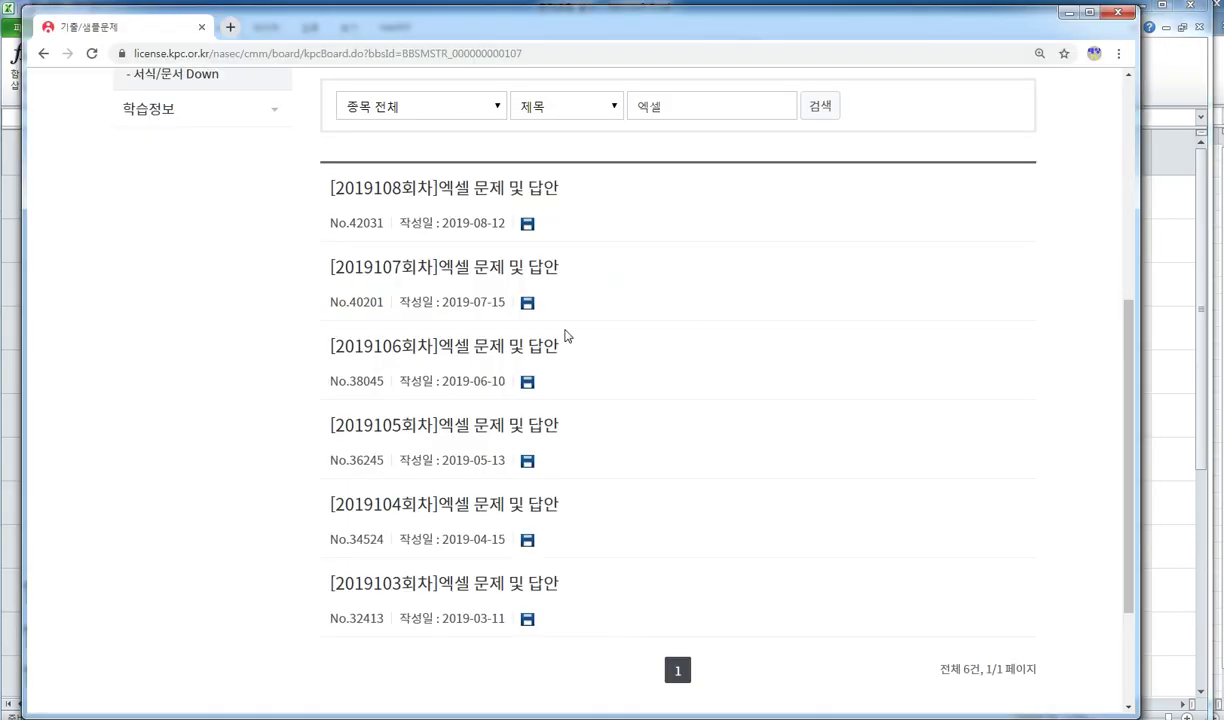
Step: Return to the 2,3작업 sheet in Excel and compare the 제2작업 and 제3작업 question types, starting with the 108회 row
left_click(1067, 13)
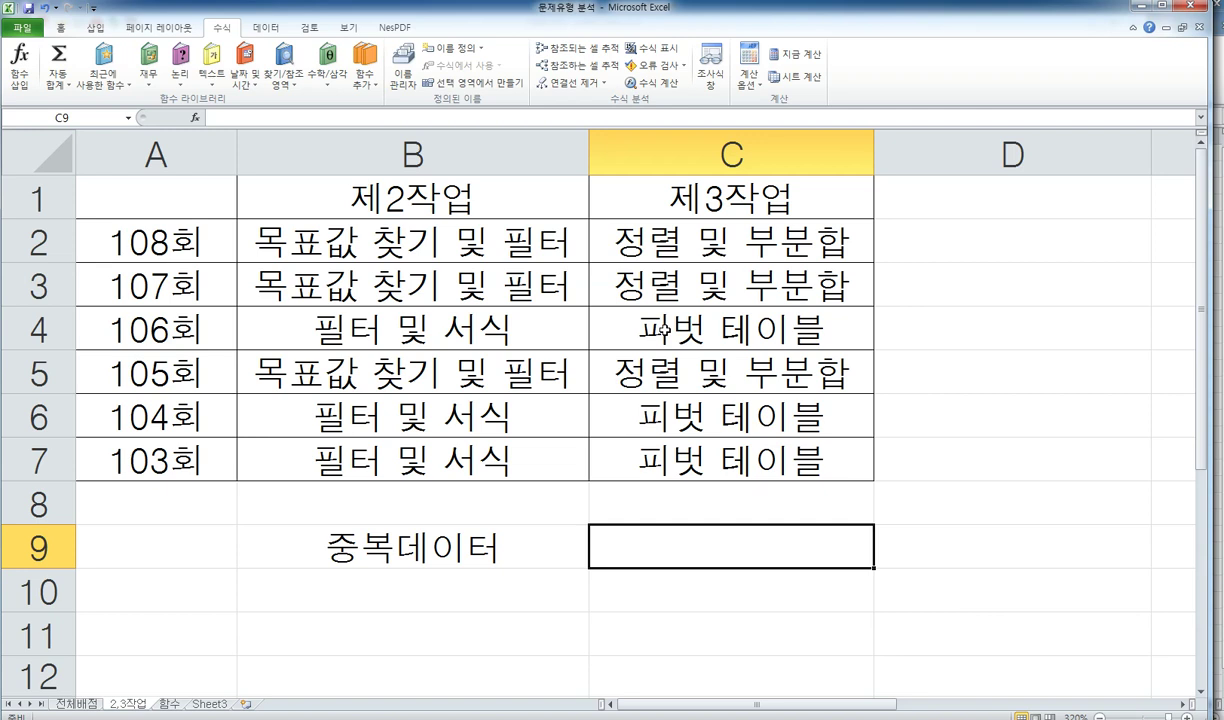
left_click_drag(155, 232, 744, 241)
left_click_drag(349, 240, 640, 230)
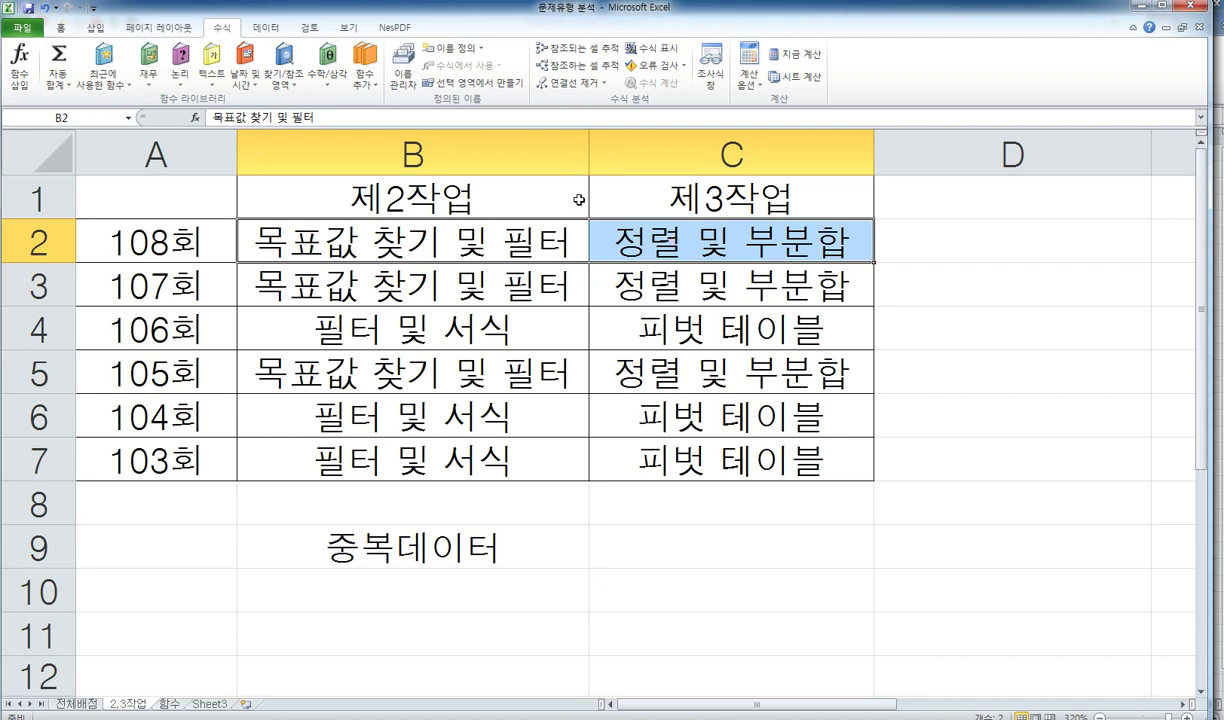
left_click_drag(392, 276, 392, 332)
left_click_drag(705, 293, 705, 335)
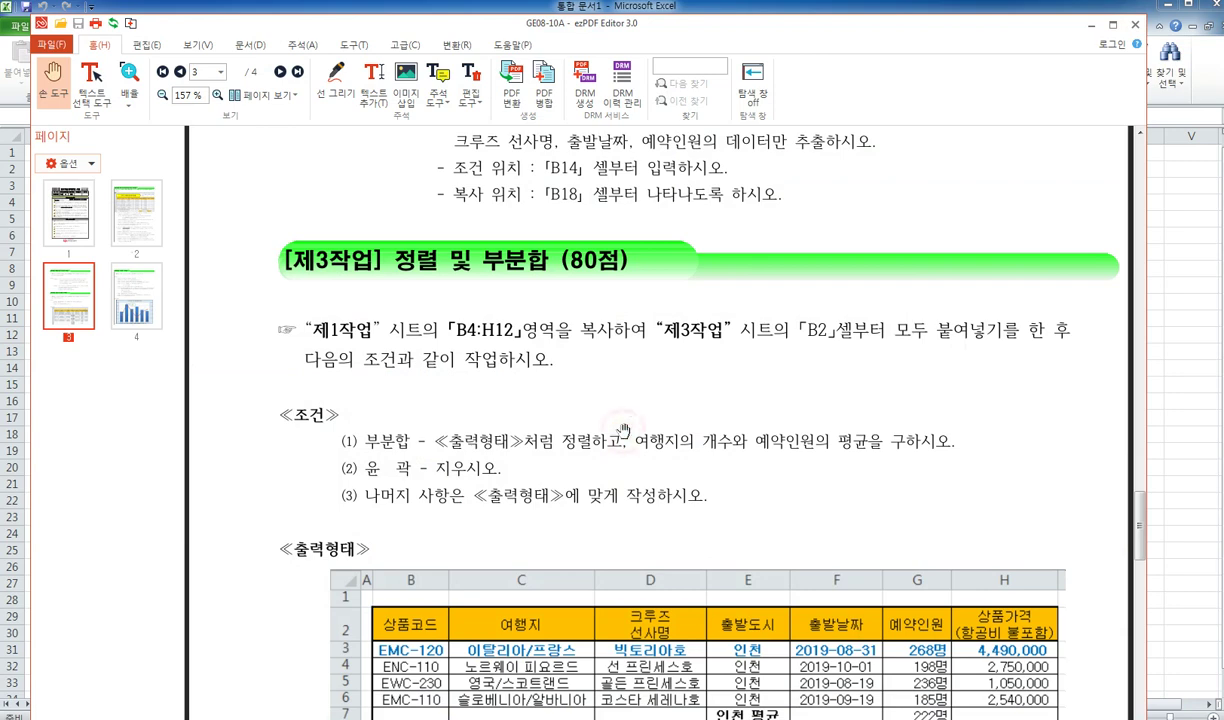
Step: Switch to the exam paper in ezPDF Editor and read the 제3작업 output table and the 제4작업 그래프 conditions and chart
scroll(622, 430, "down", 2)
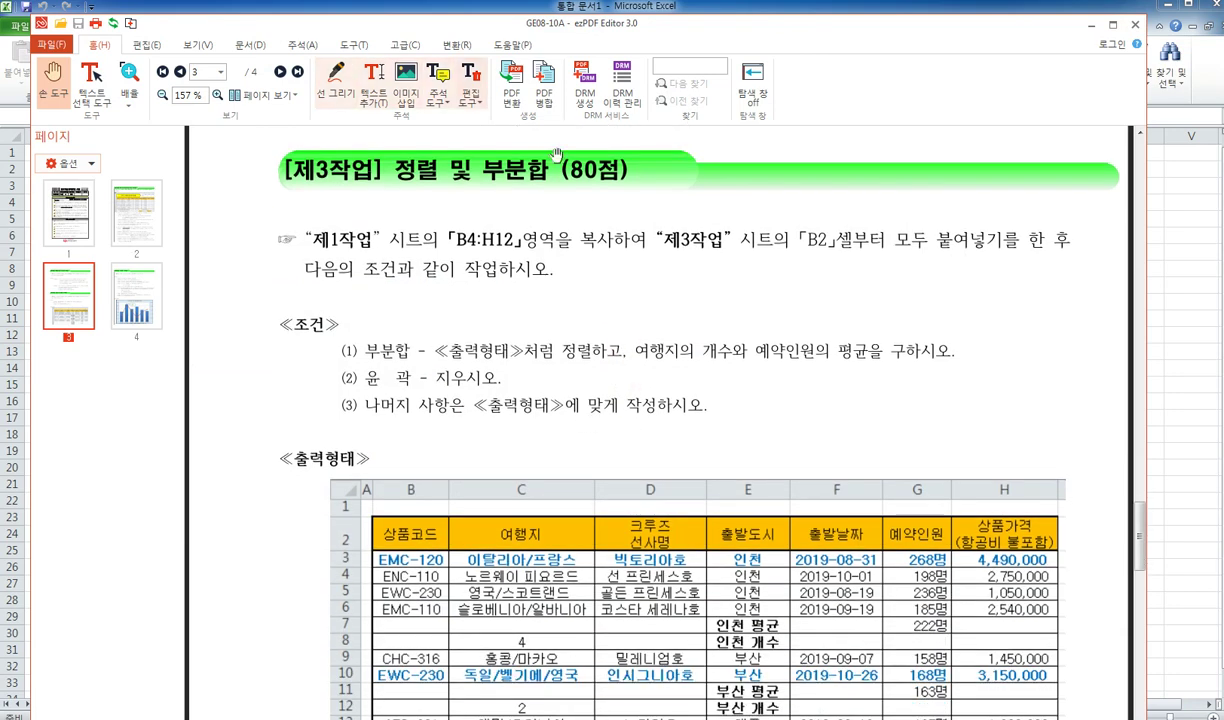
scroll(608, 312, "down", 6)
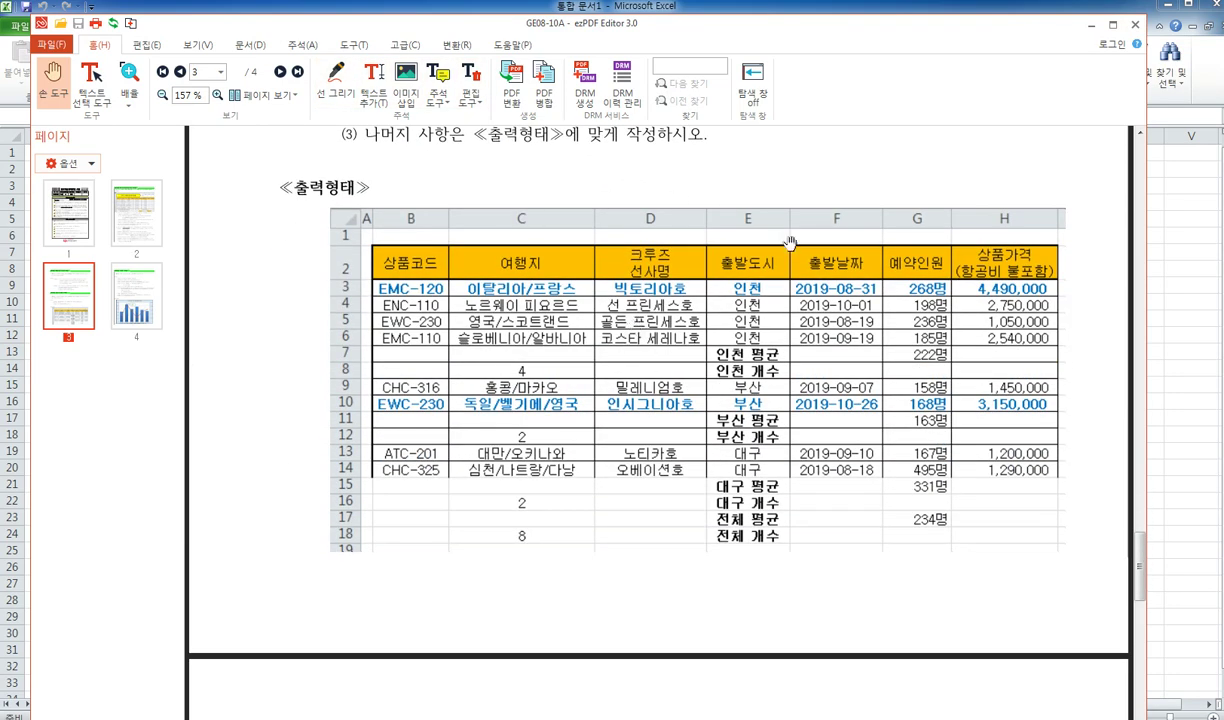
scroll(805, 408, "down", 13)
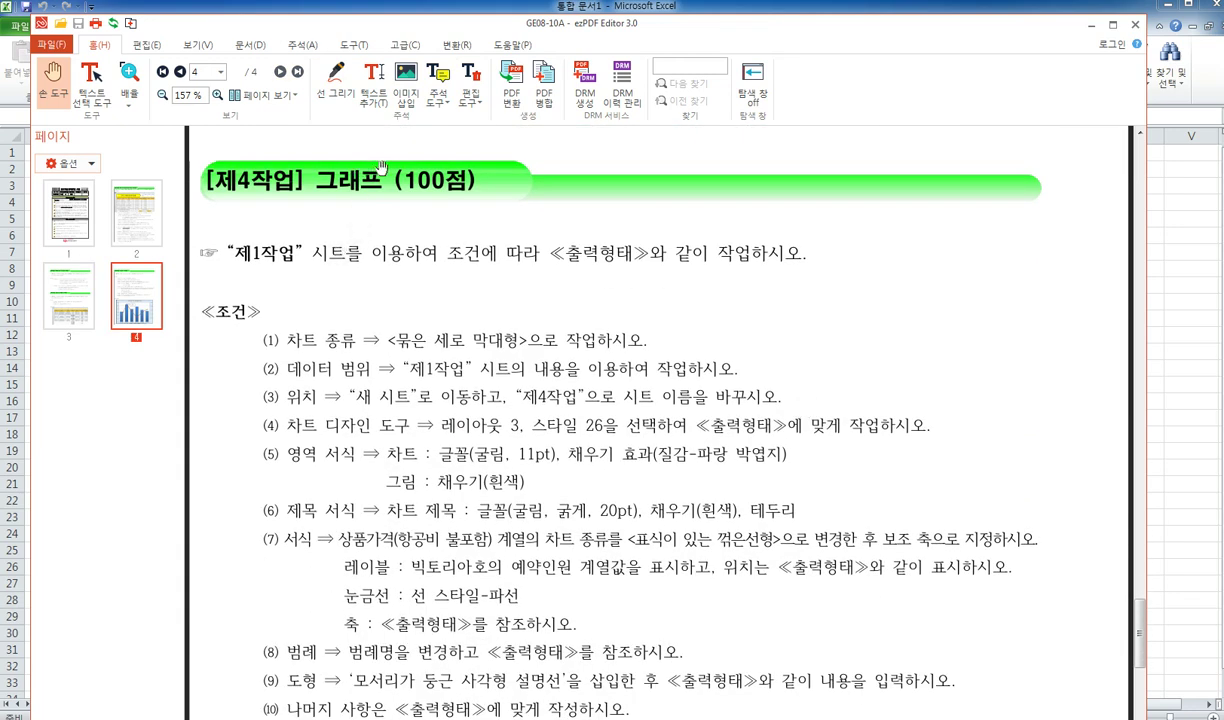
scroll(392, 187, "down", 8)
scroll(392, 187, "up", 8)
scroll(671, 316, "down", 12)
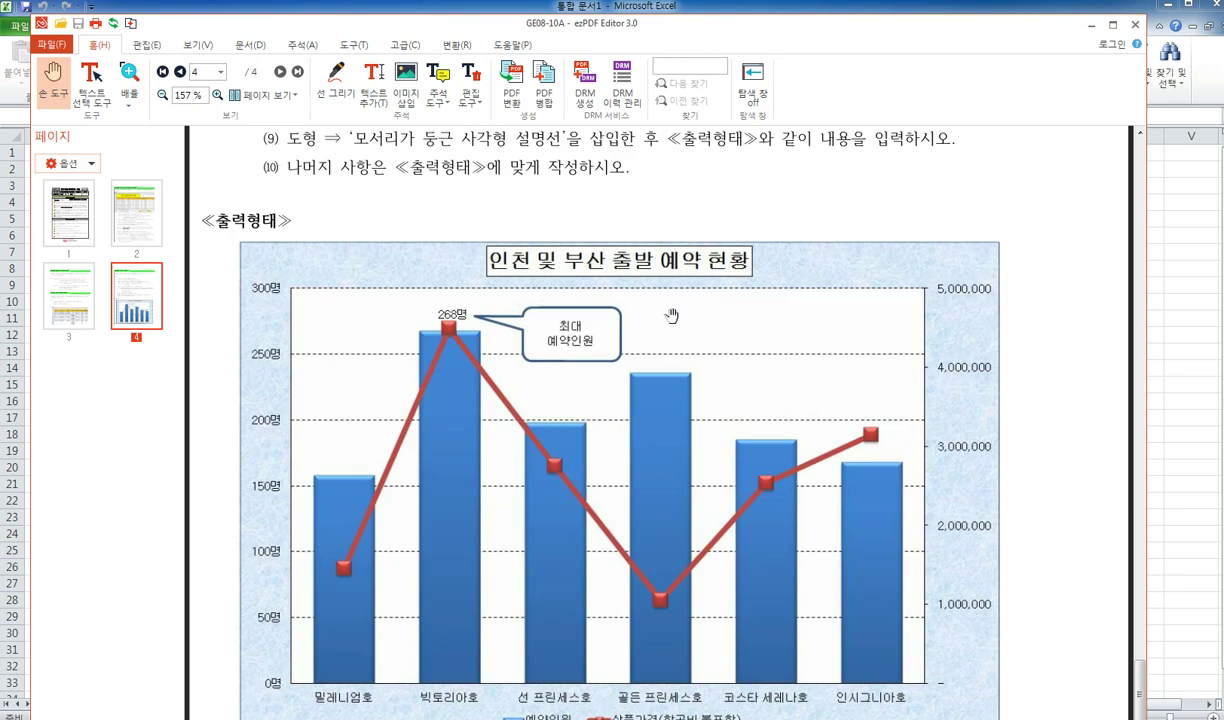
scroll(626, 567, "down", 2)
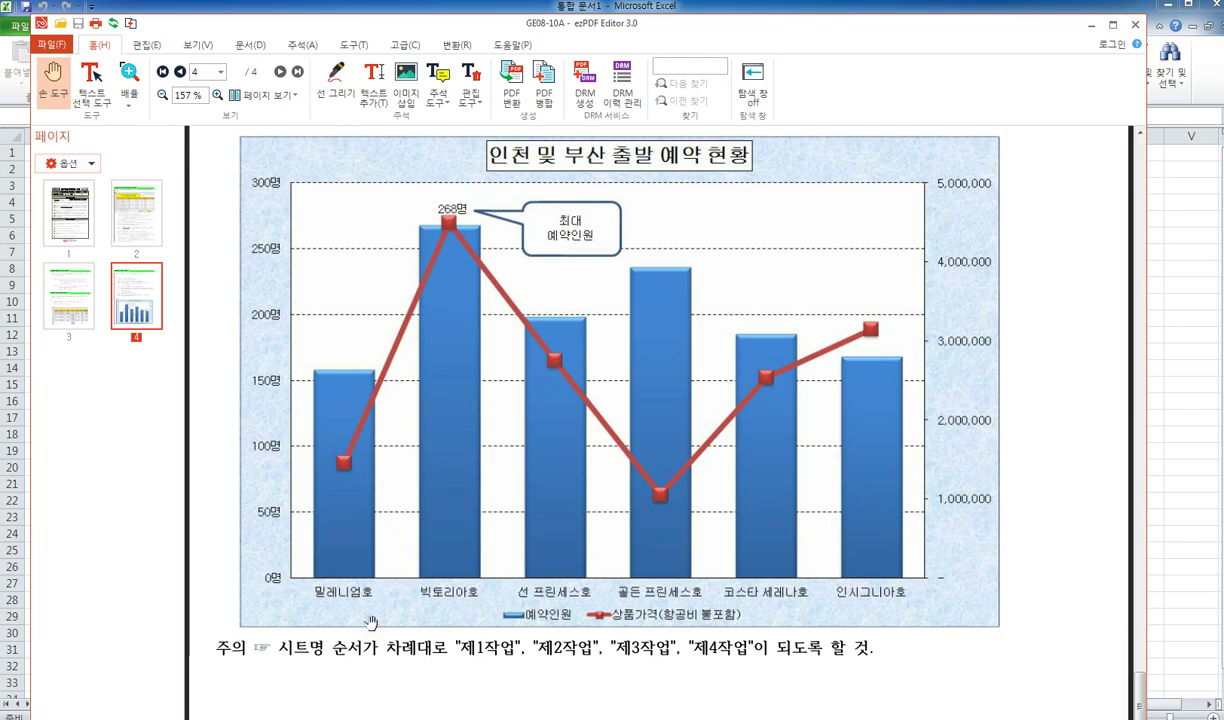
Step: Go back to the 제1작업 section and read its output table, formatting conditions and function items (1) to (7)
scroll(575, 425, "up", 14)
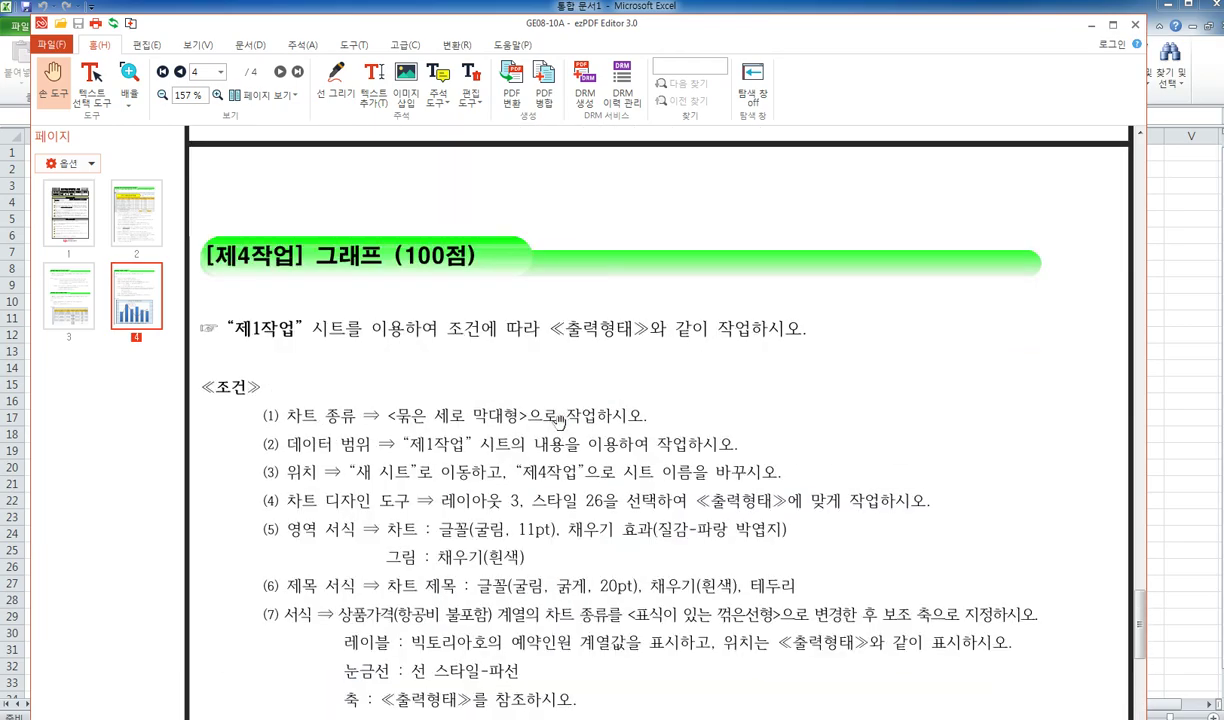
scroll(560, 420, "up", 20)
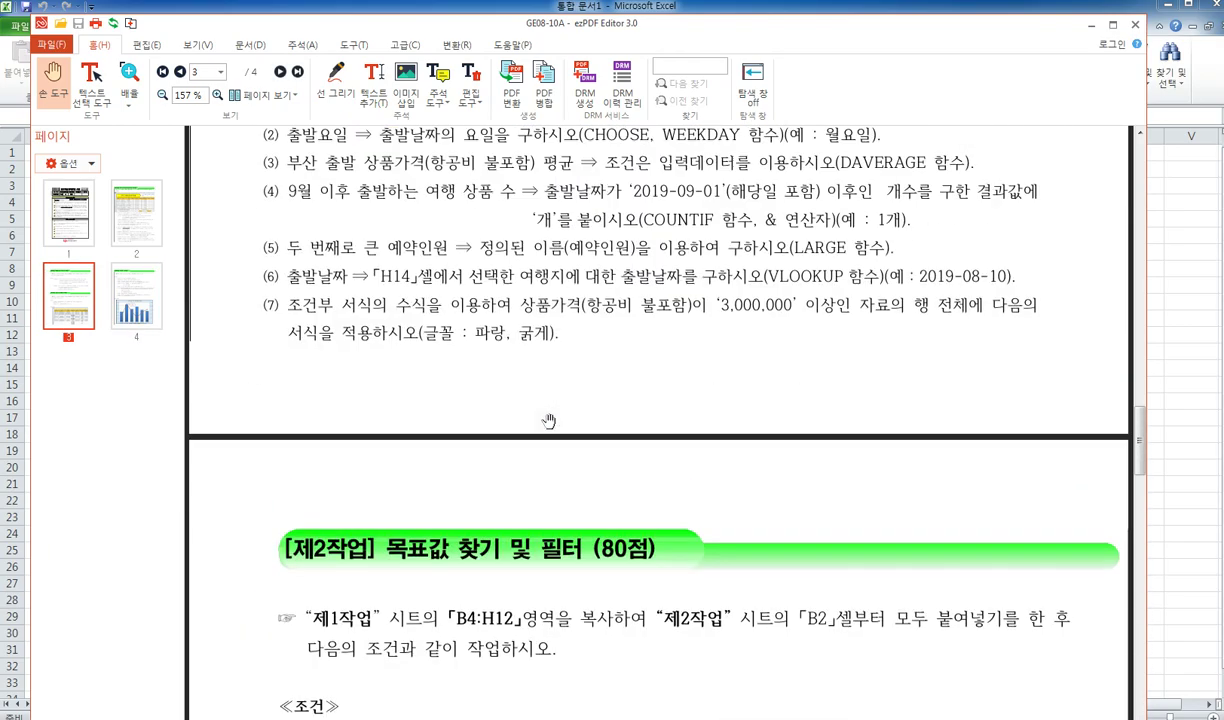
scroll(549, 421, "up", 15)
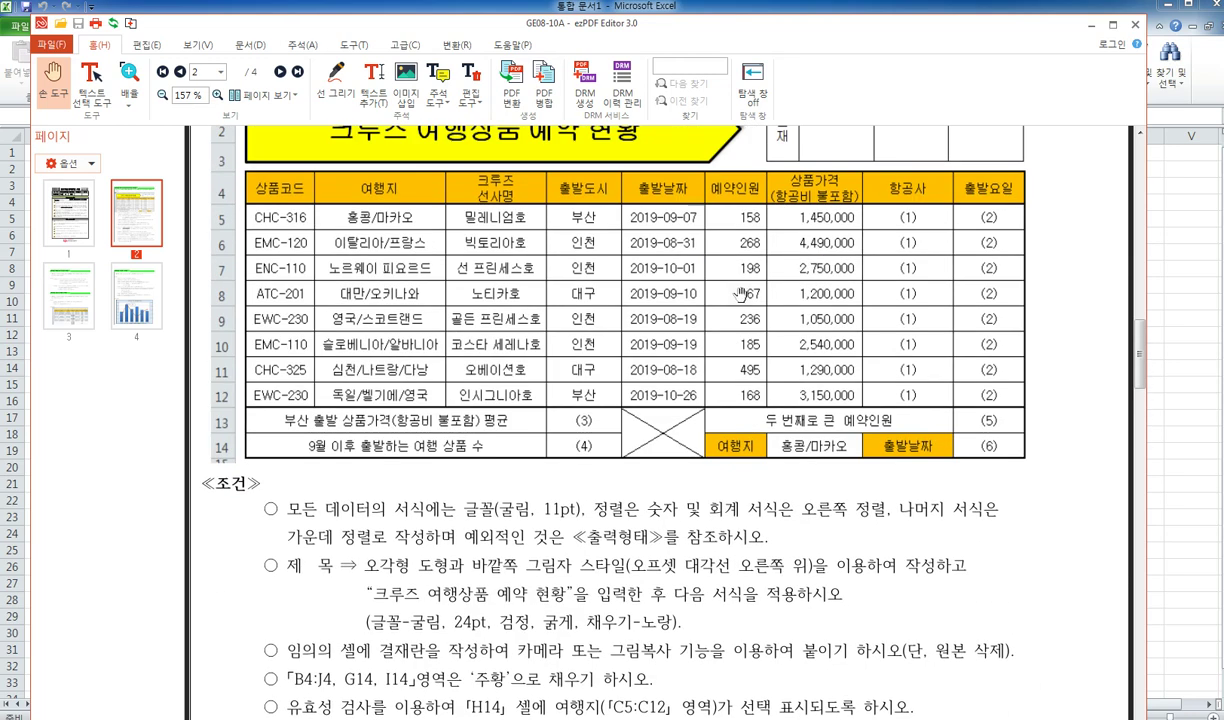
scroll(740, 293, "up", 5)
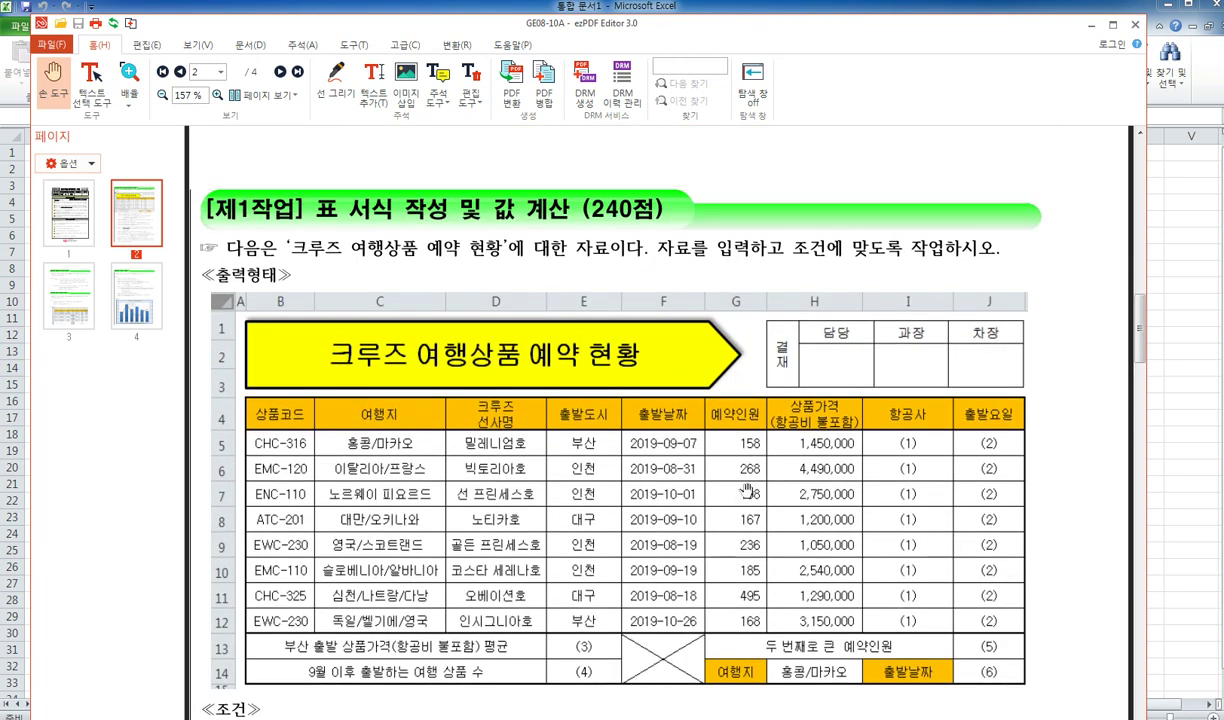
scroll(552, 458, "down", 3)
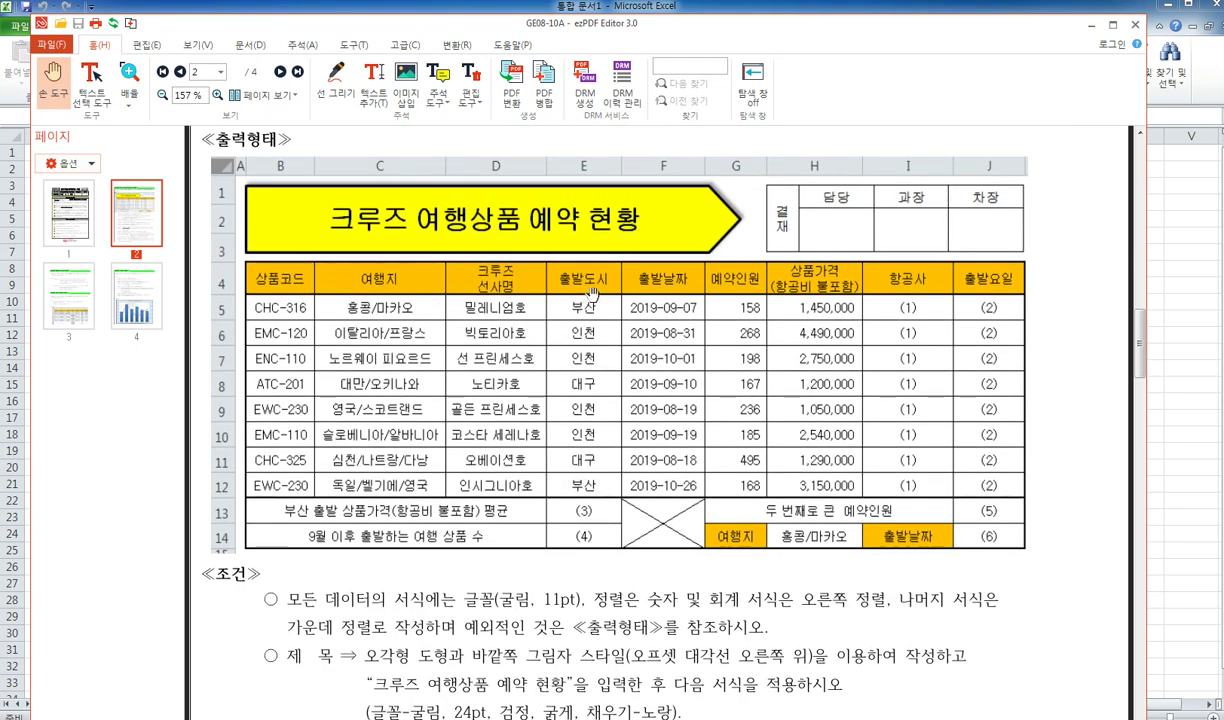
scroll(833, 410, "down", 9)
scroll(833, 410, "down", 3)
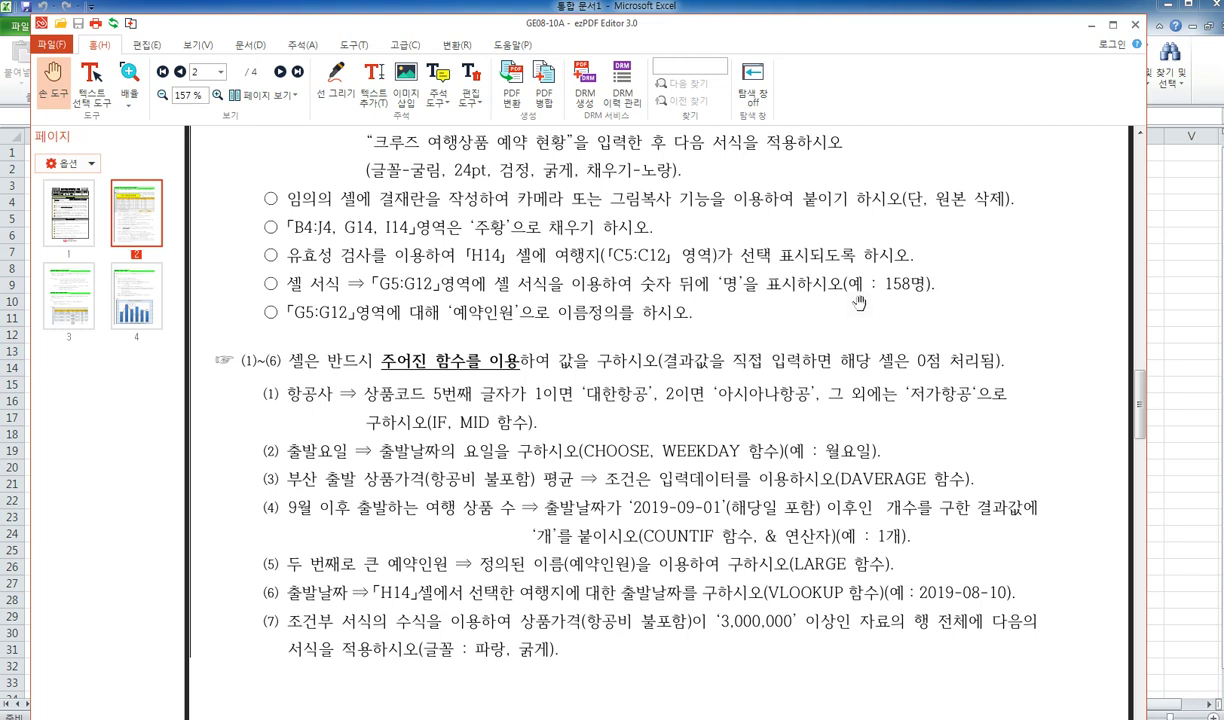
left_click_drag(861, 33, 855, 23)
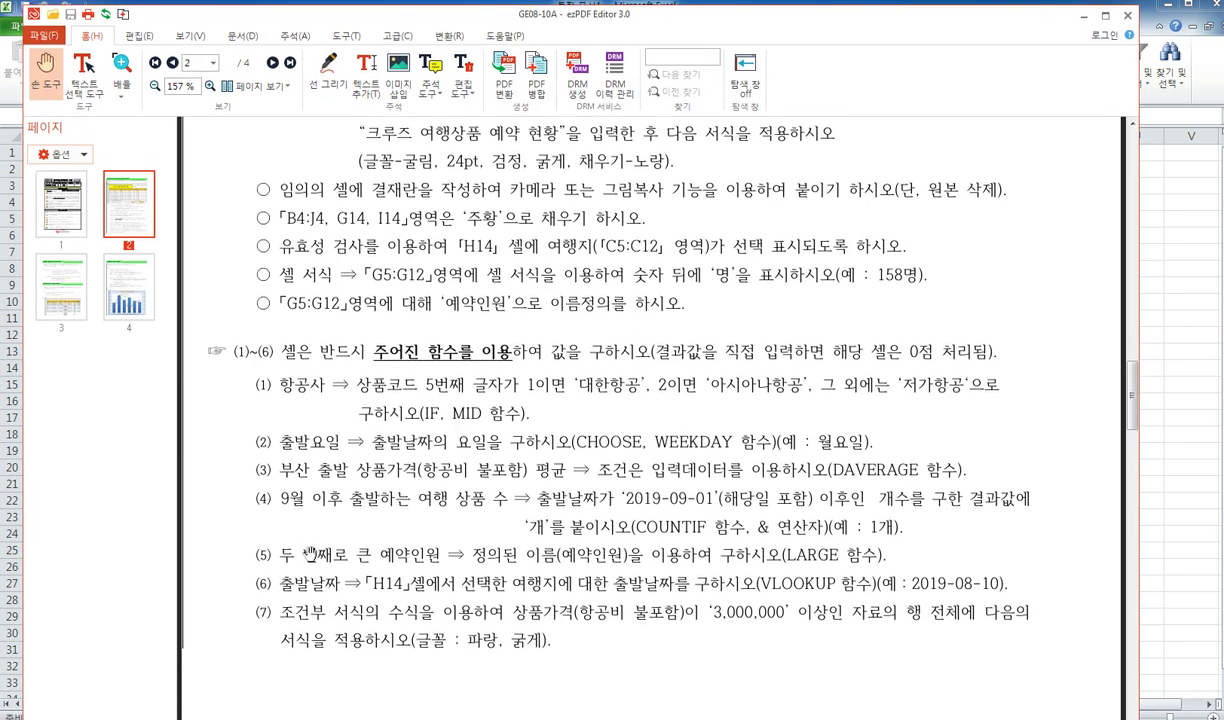
scroll(292, 525, "down", 2)
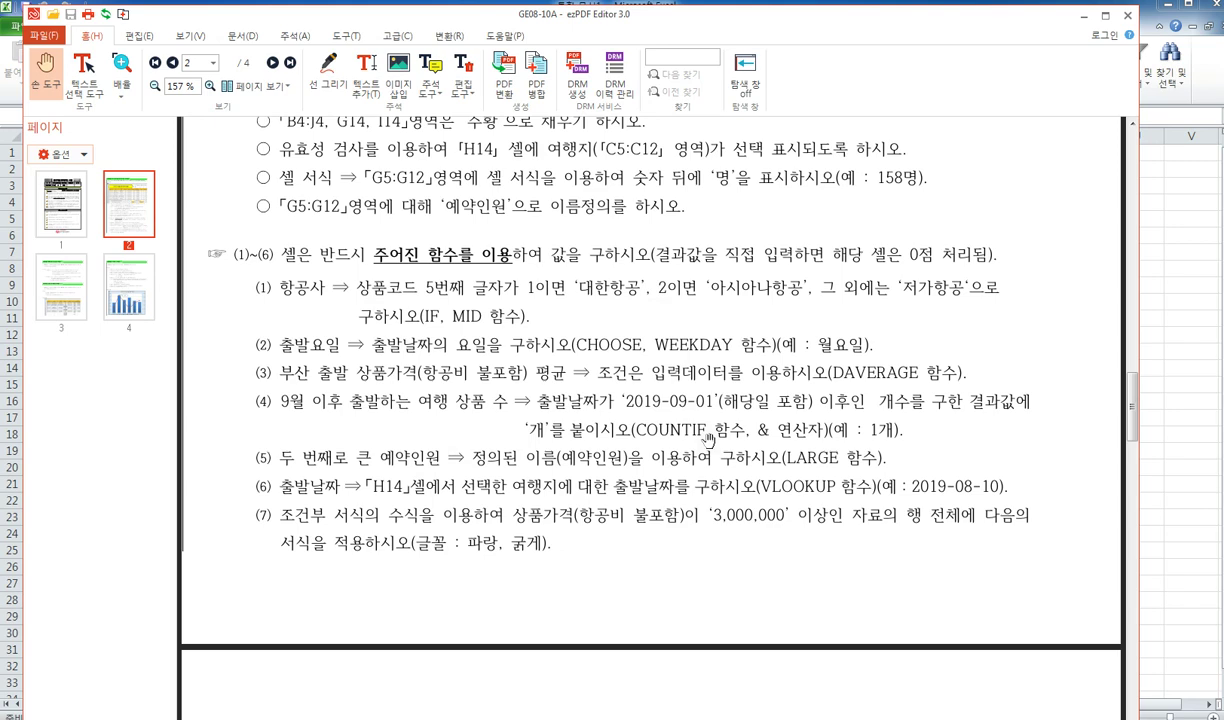
Step: Skim the 제2작업, 제3작업 and 제4작업 sections and return to the function items of 제1작업
scroll(708, 440, "down", 20)
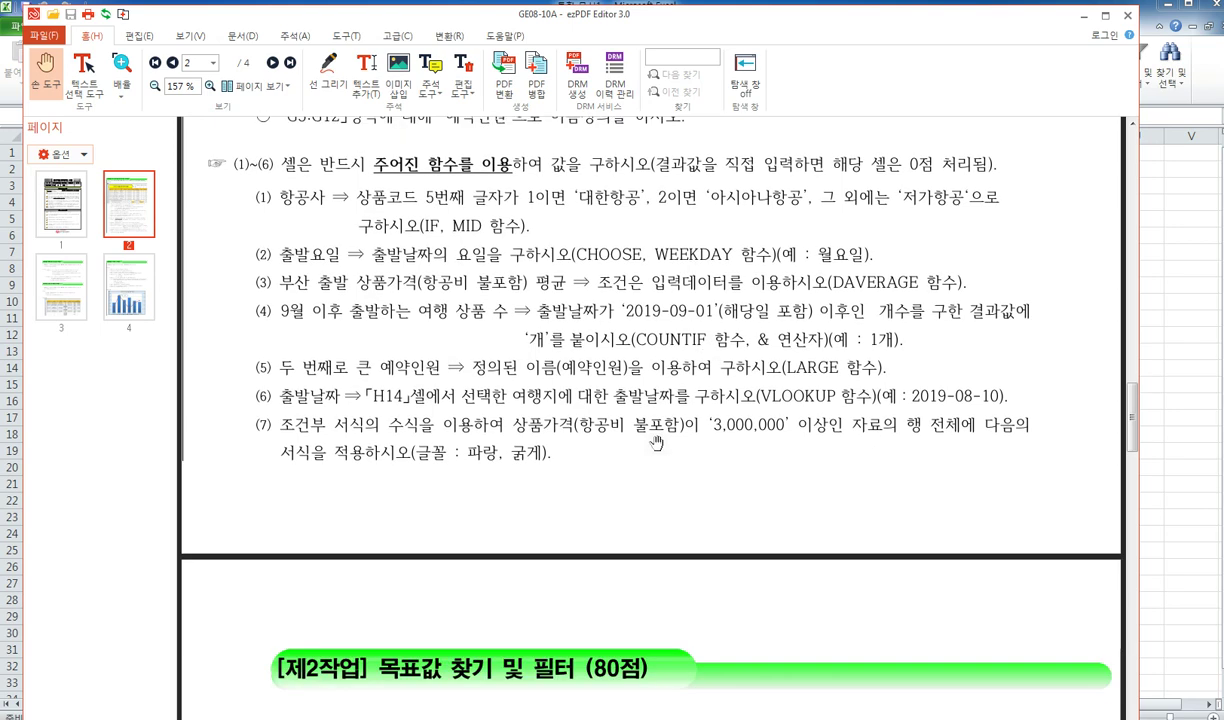
scroll(628, 437, "down", 13)
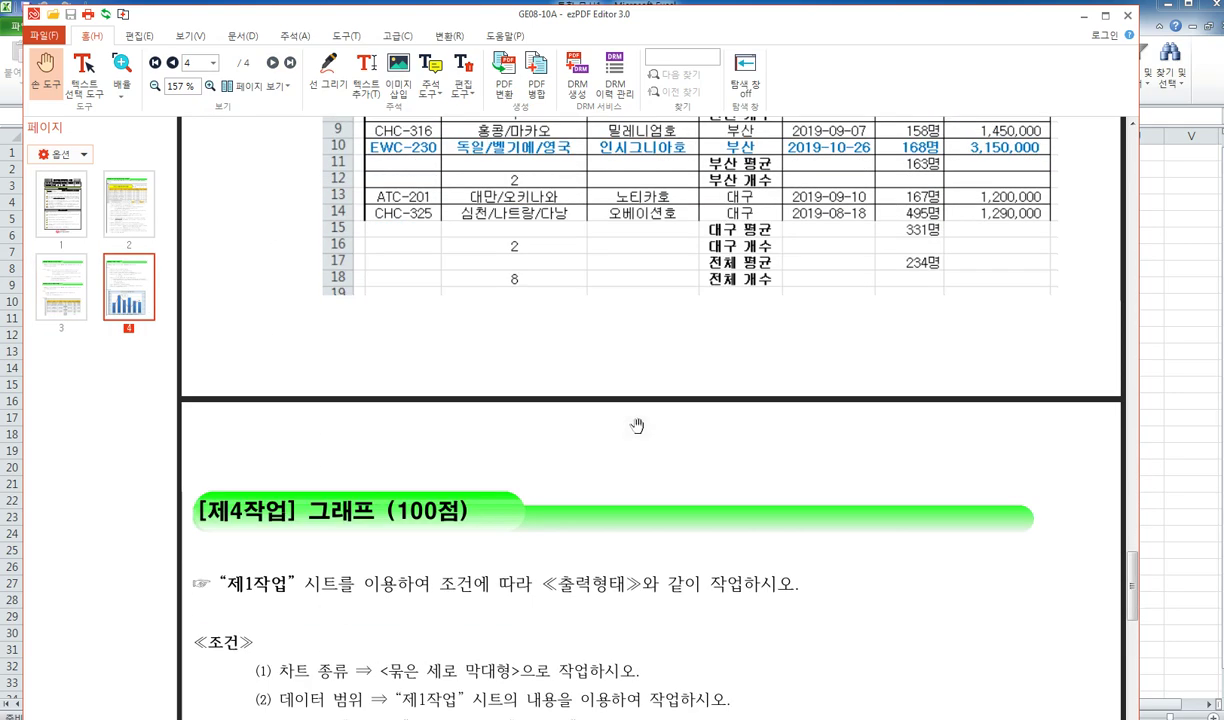
scroll(637, 426, "up", 20)
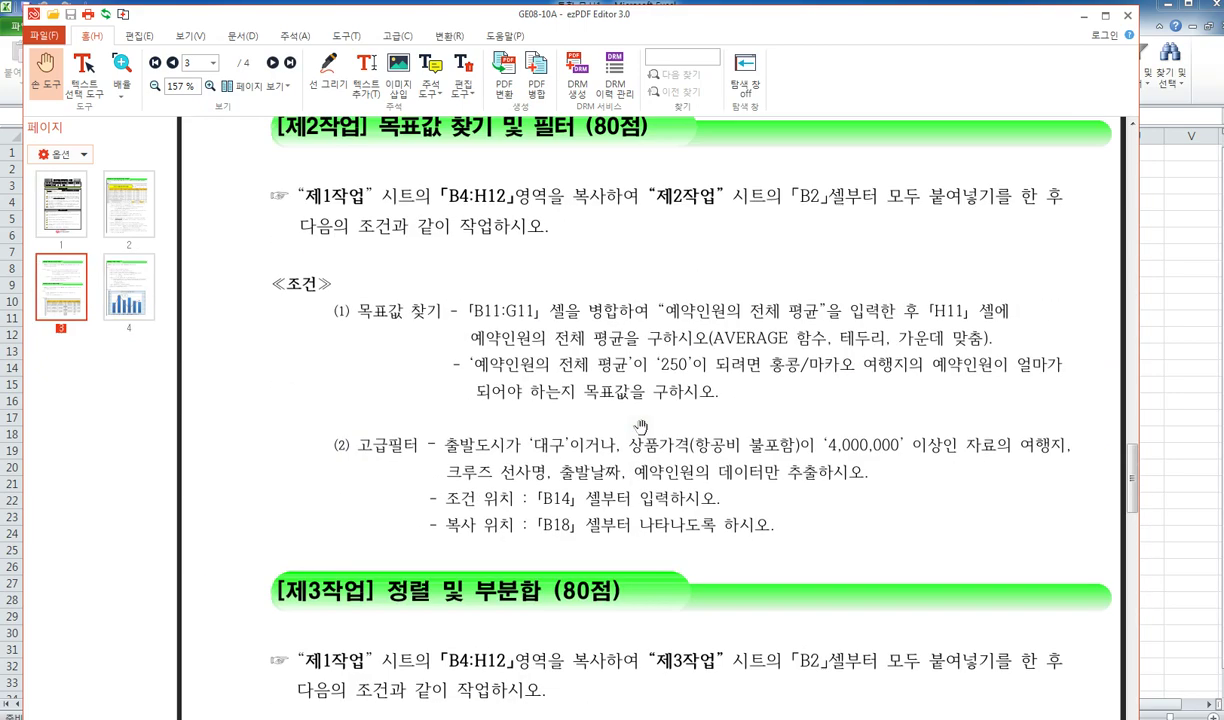
scroll(643, 425, "up", 4)
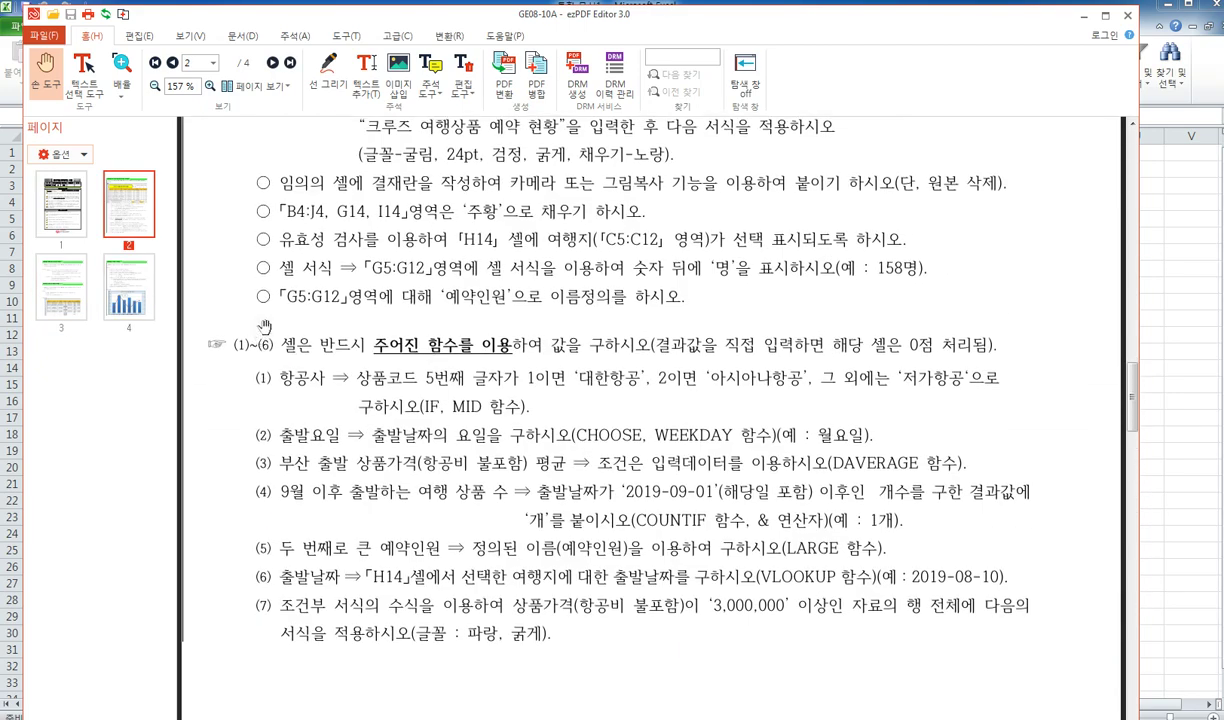
Step: Recheck the 제1작업 conditional formatting item, the 크루즈 여행상품 예약 현황 table and the conditions below it
scroll(384, 335, "down", 2)
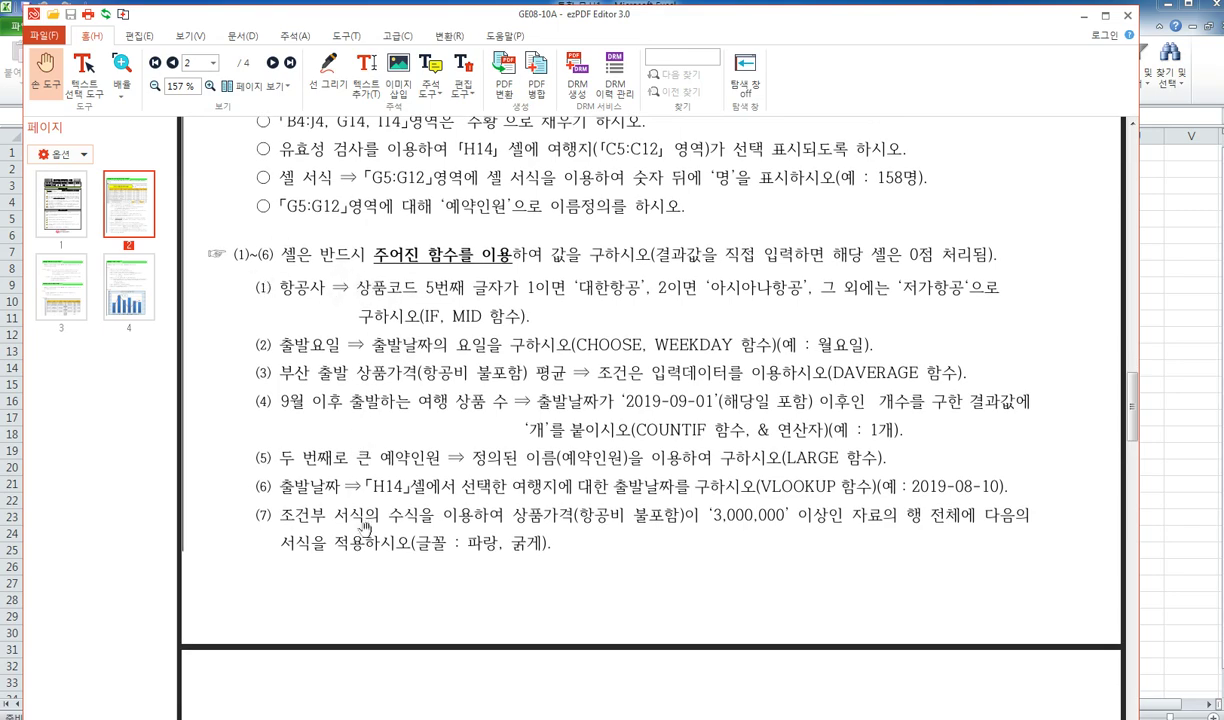
scroll(349, 505, "up", 5)
scroll(352, 527, "up", 9)
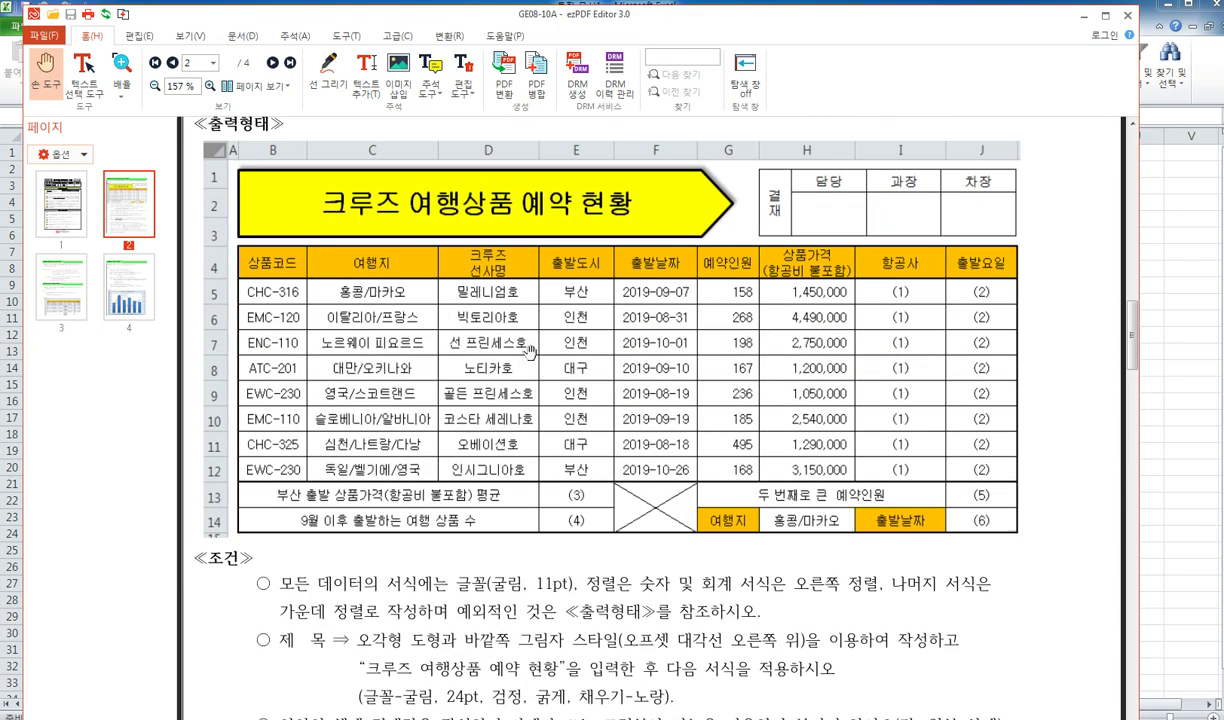
scroll(530, 345, "up", 2)
scroll(520, 340, "down", 12)
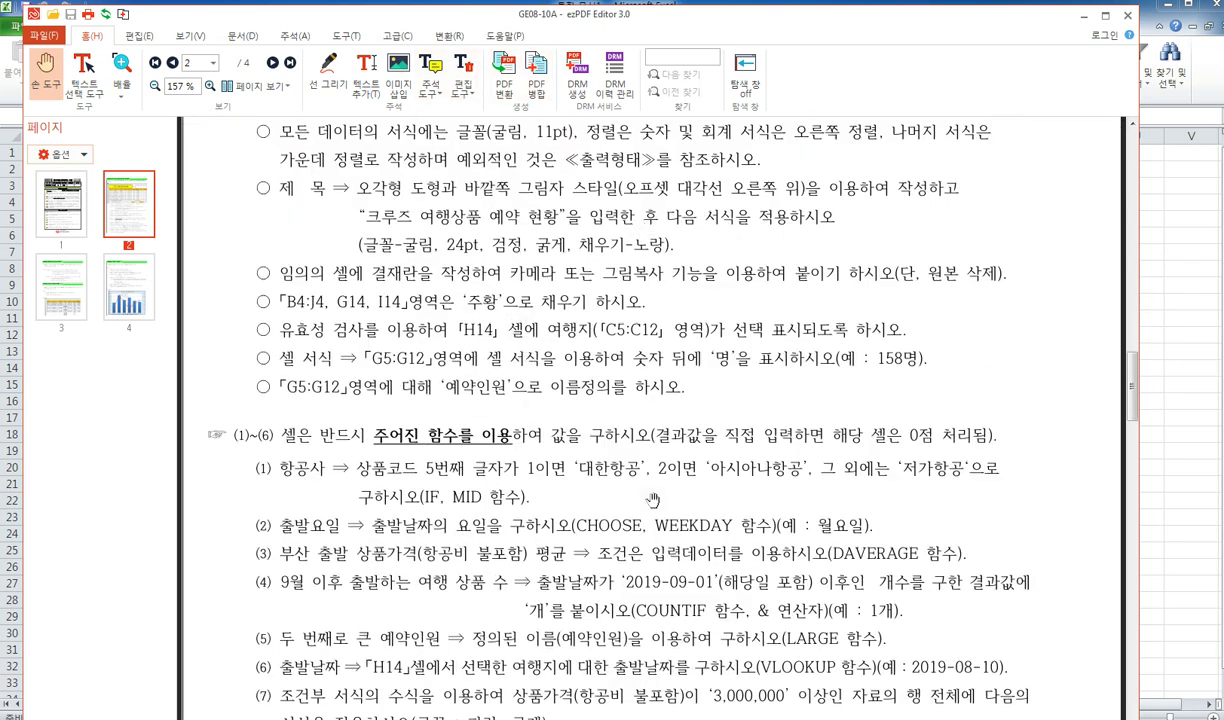
scroll(650, 498, "down", 2)
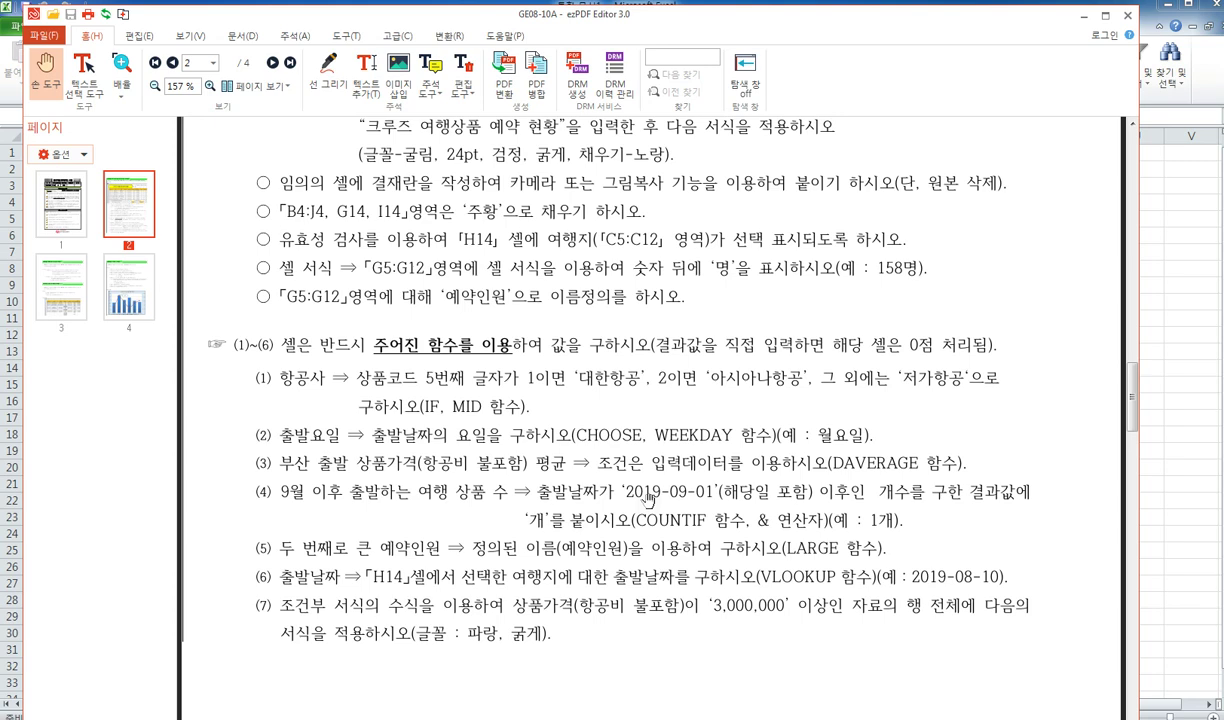
Step: Move the exam paper aside, switch to the GE08-10A - 복사본 workbook in Excel, and view its 제2작업, 제3작업, 제4작업 and 제1작업 sheets
left_click_drag(785, 20, 839, 86)
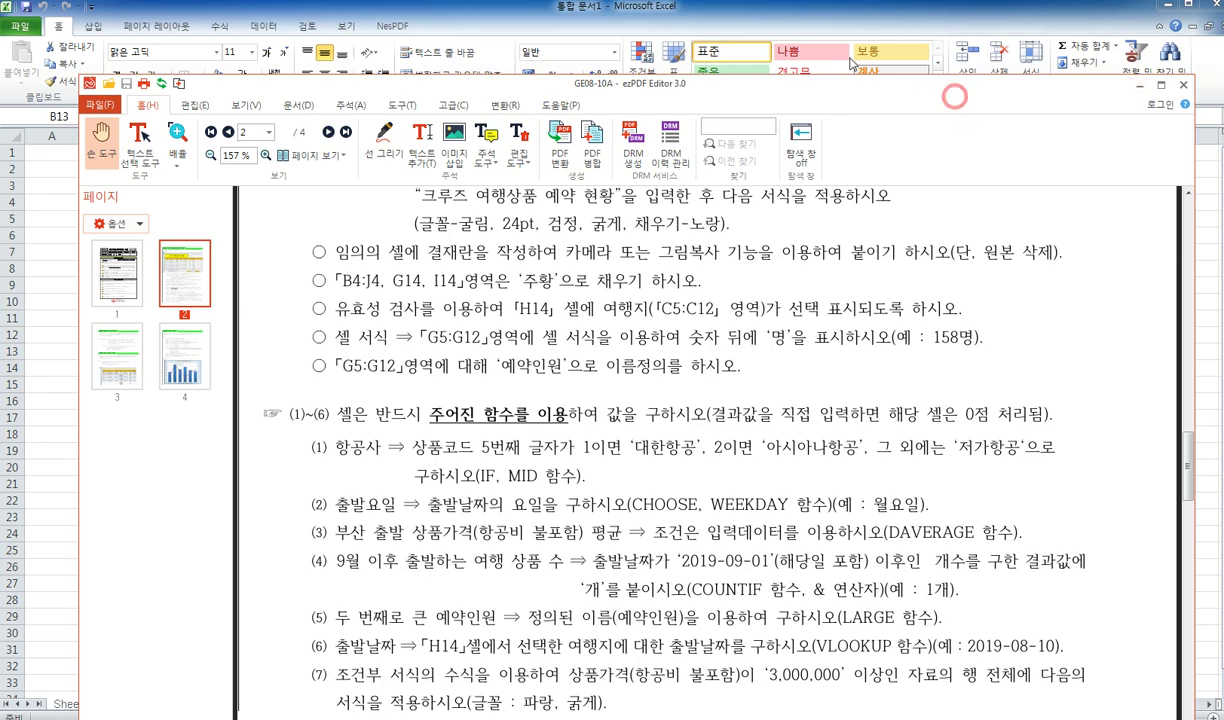
left_click_drag(947, 96, 805, 85)
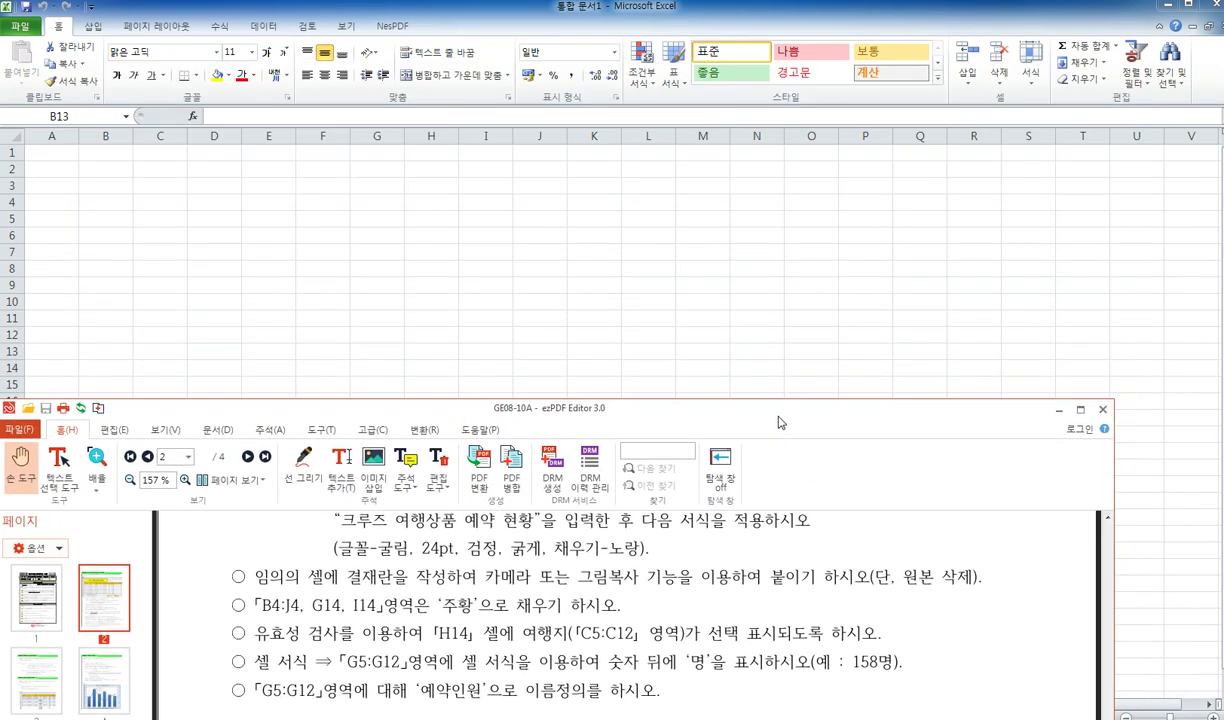
left_click(724, 303)
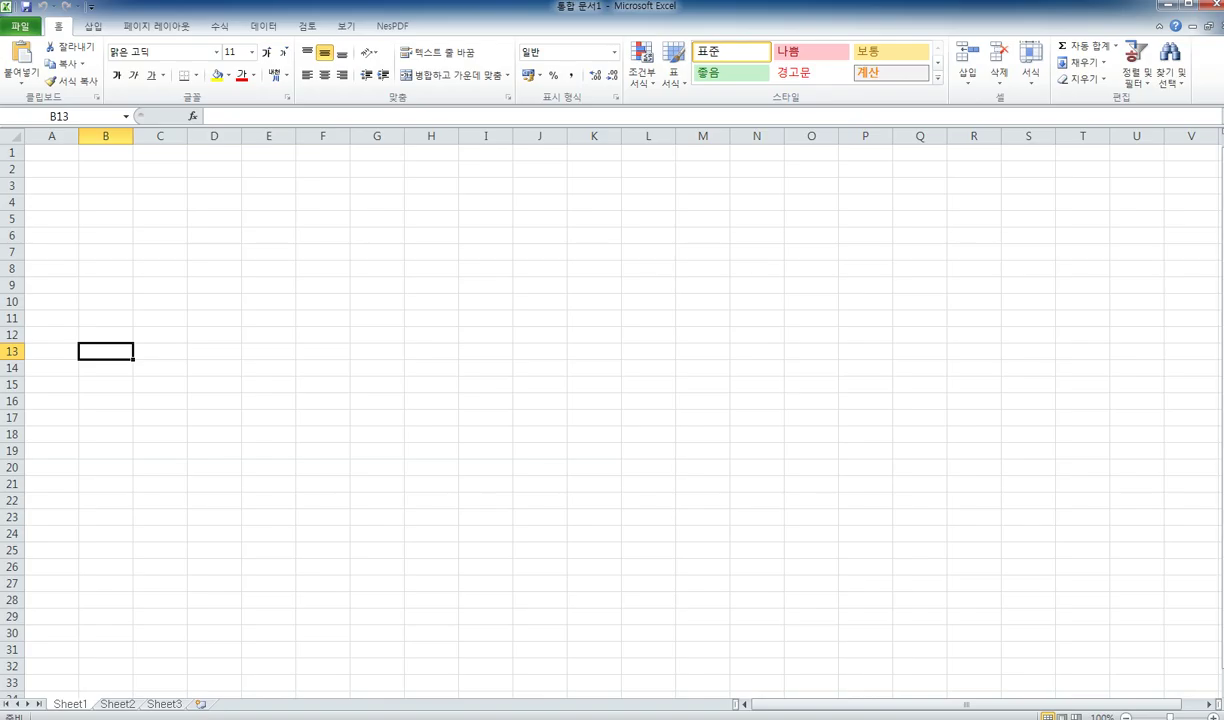
left_click(516, 664)
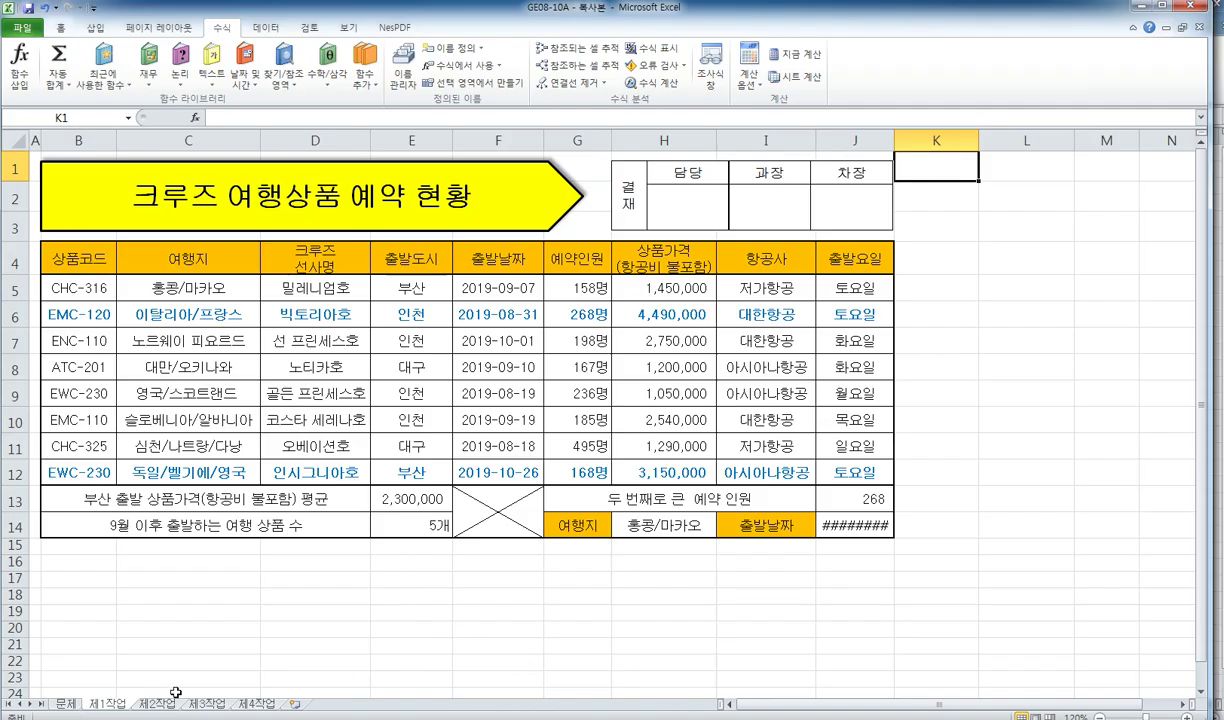
left_click(157, 704)
left_click(207, 704)
left_click(256, 704)
left_click(108, 704)
Step: Auto-fit the width of column J in the 제1작업 sheet so the 출발날짜 value in J14 fits
left_click_drag(82, 255, 842, 490)
left_click(842, 492)
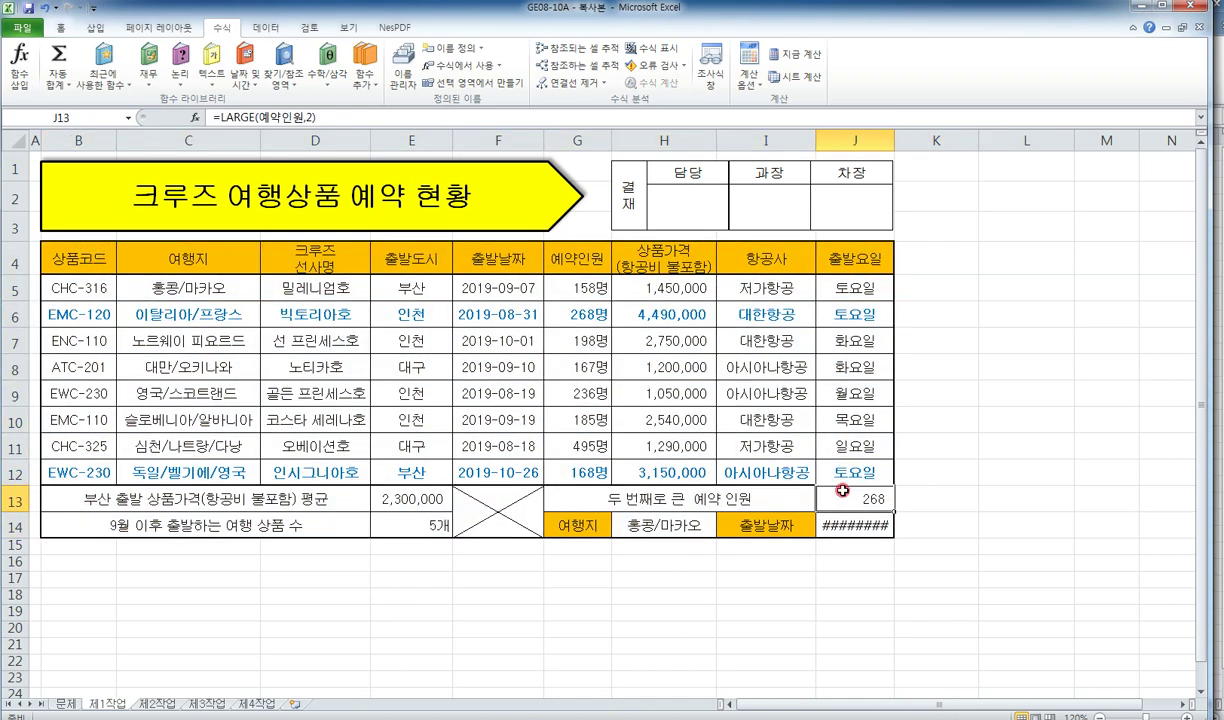
double_click(895, 138)
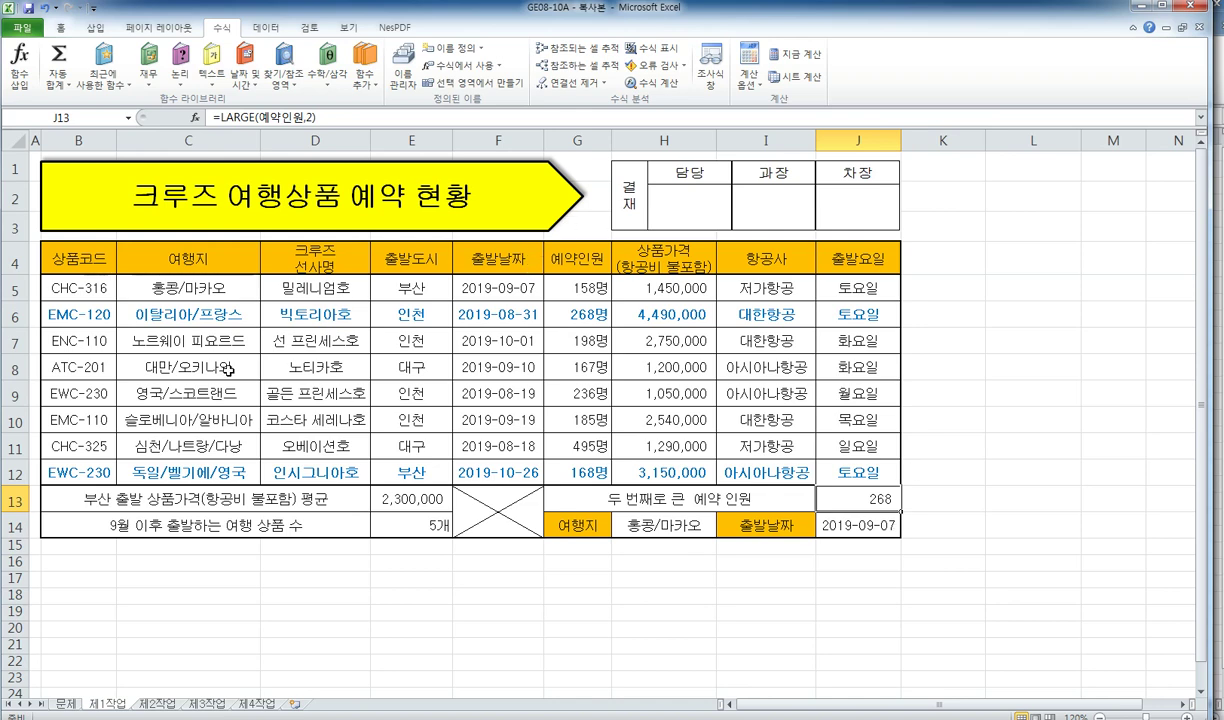
Step: Look through the completed 제2작업, 제3작업 and 제4작업 answer sheets again and return to 제1작업
left_click(165, 704)
left_click(207, 704)
left_click(255, 704)
left_click(205, 704)
left_click(108, 704)
Step: Switch to the browser's 기출/샘플문제 list and go to the beginning of the page
mouse_move(615, 712)
key("alt+Tab")
left_click_drag(705, 412, 750, 328)
key("alt+Tab")
key("alt+Tab")
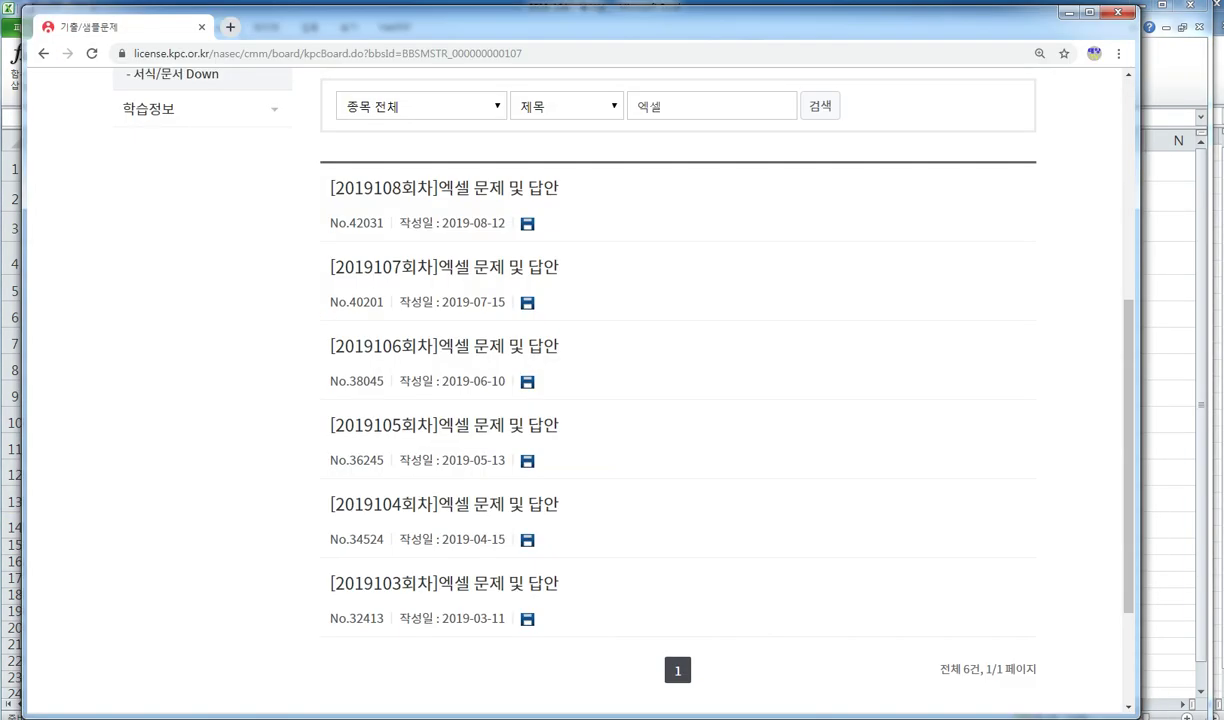
scroll(398, 200, "up", 5)
Step: Switch to the Notepad note with the website address and highlight license.kpc.or.kr
key("alt+Tab")
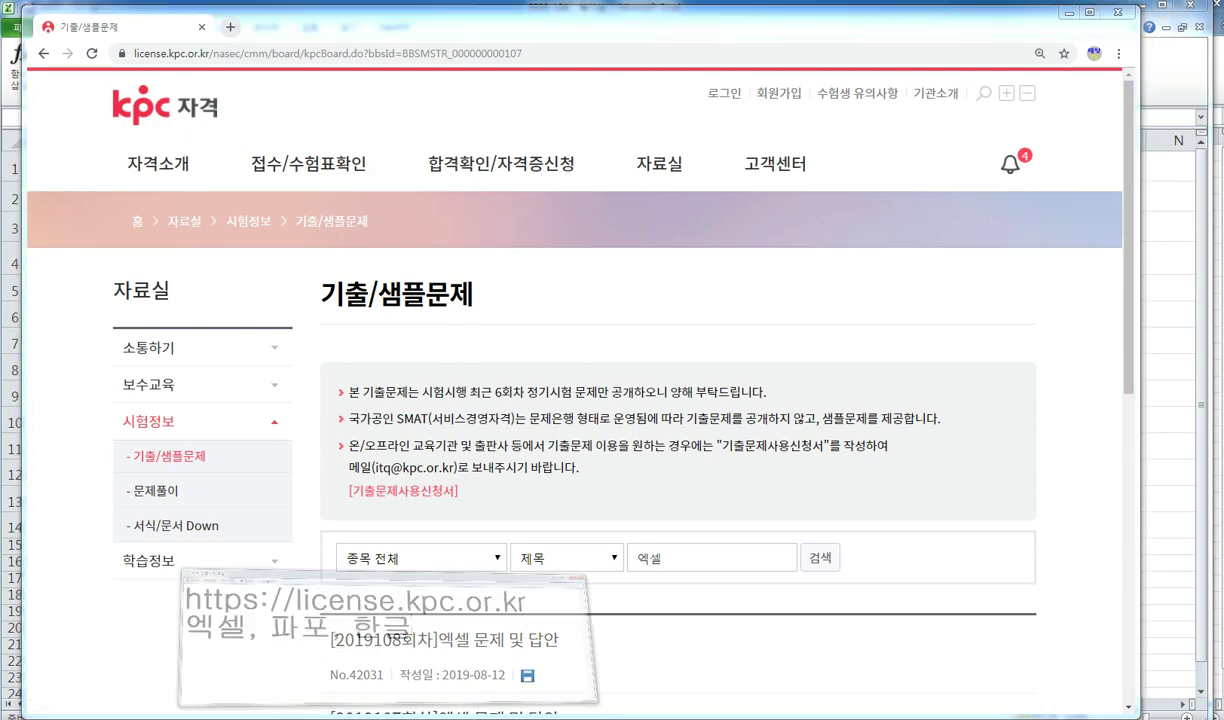
left_click_drag(527, 347, 554, 262)
left_click_drag(362, 318, 934, 308)
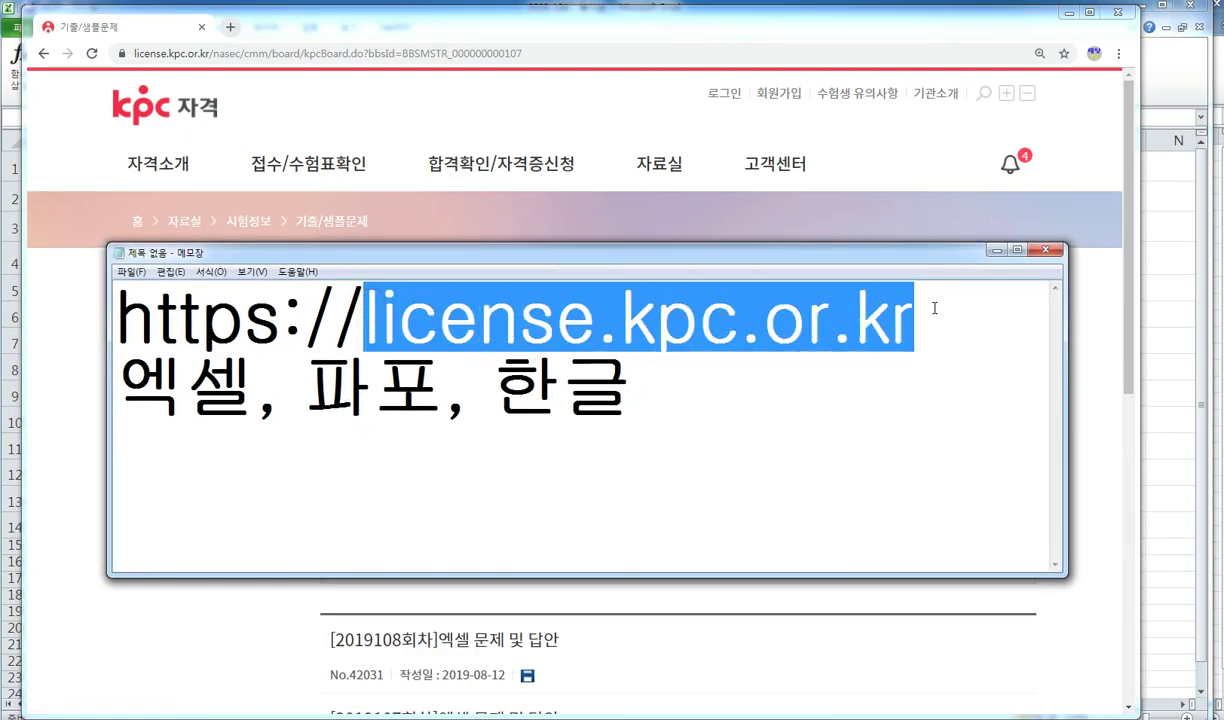
Step: Reposition the Notepad window so the KPC header and 기출/샘플문제 notice are uncovered, and clear the text selection
left_click_drag(852, 252, 893, 116)
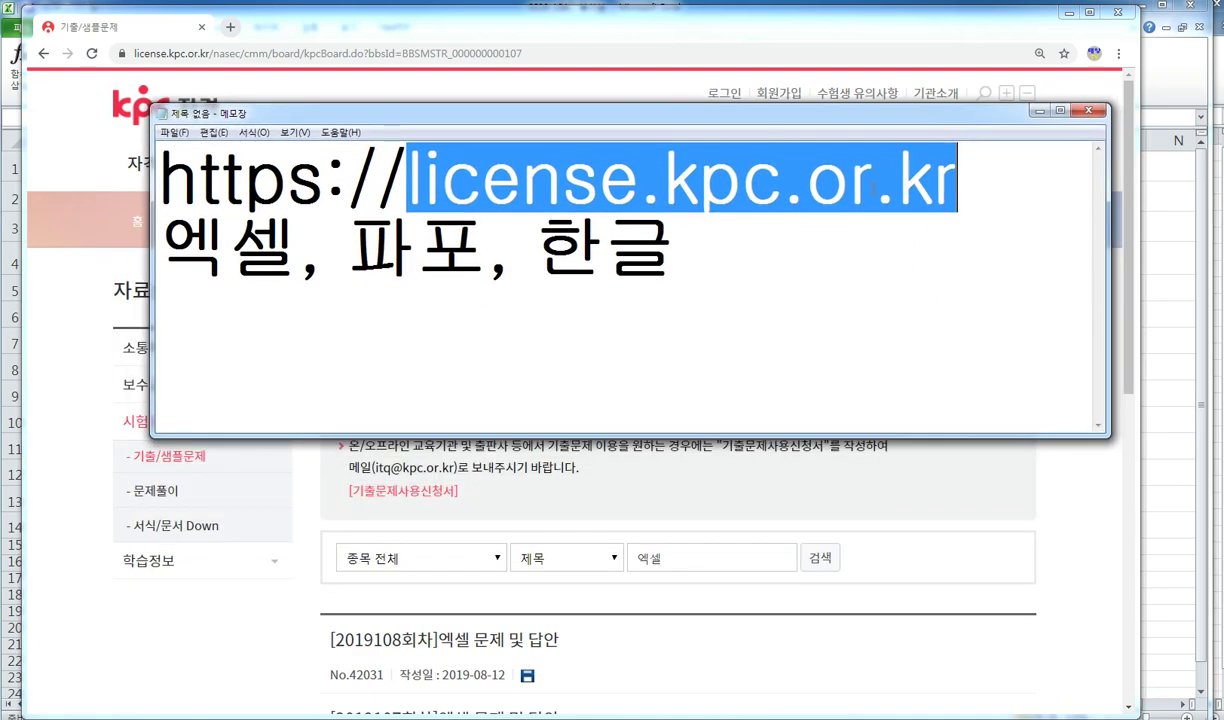
left_click_drag(699, 117, 637, 398)
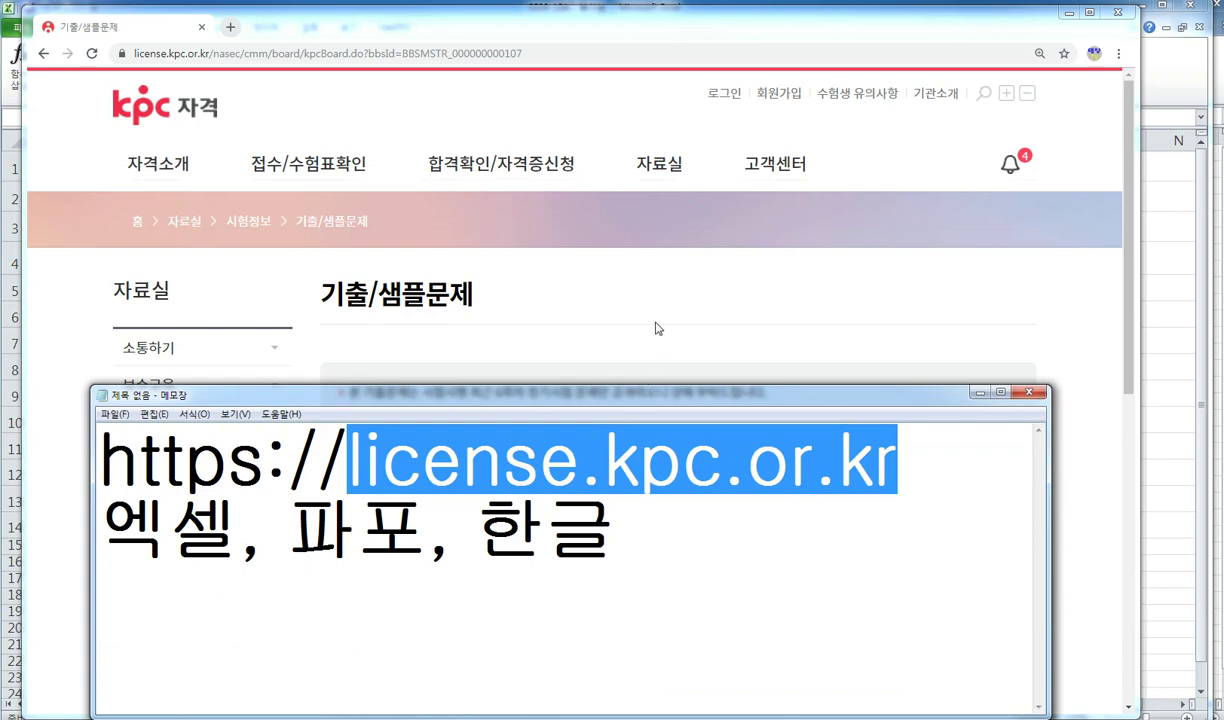
left_click(702, 538)
left_click_drag(702, 403, 699, 569)
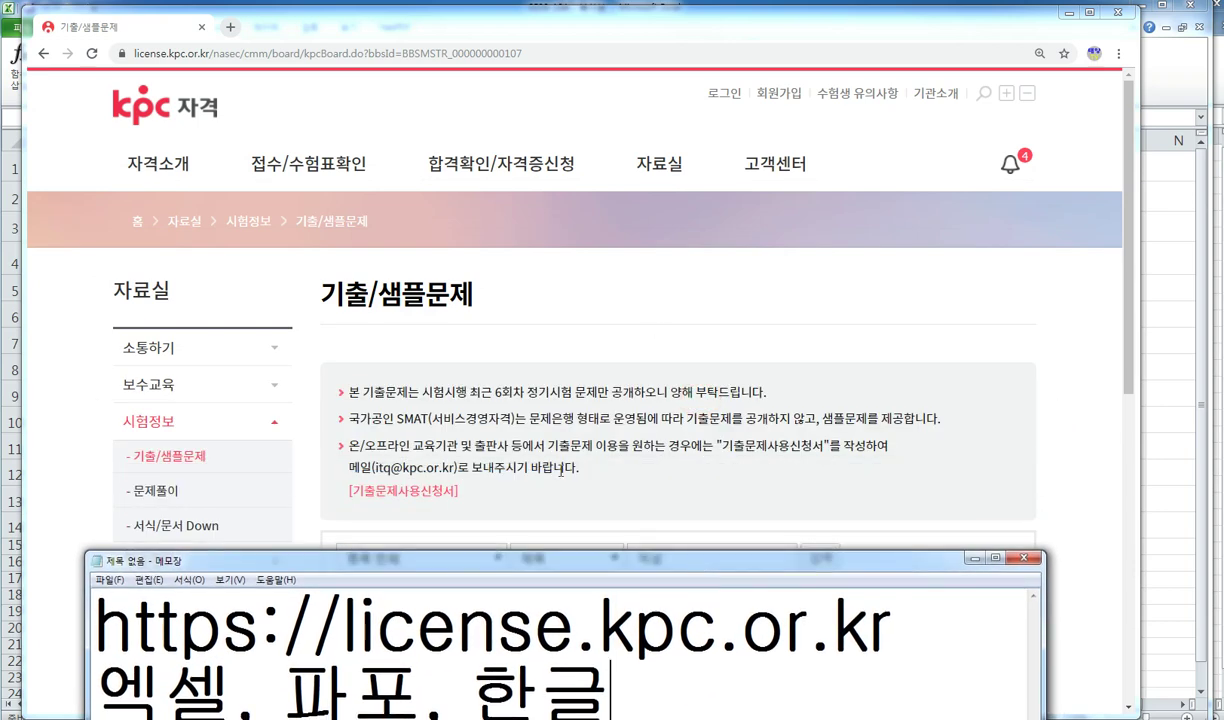